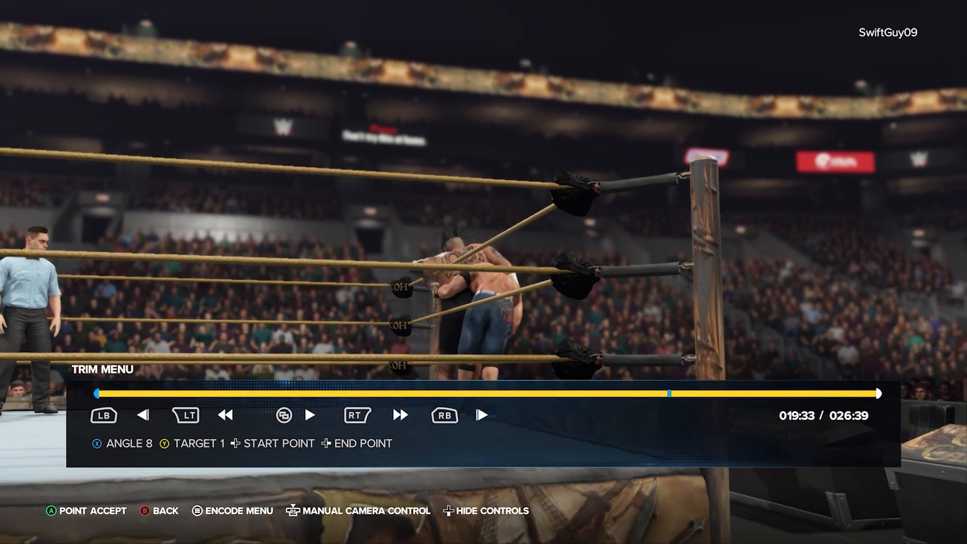
# Set the replay's trim start point, open manual camera control and make Umaga the look target.
pyautogui.press('Return')
pyautogui.press('Right')
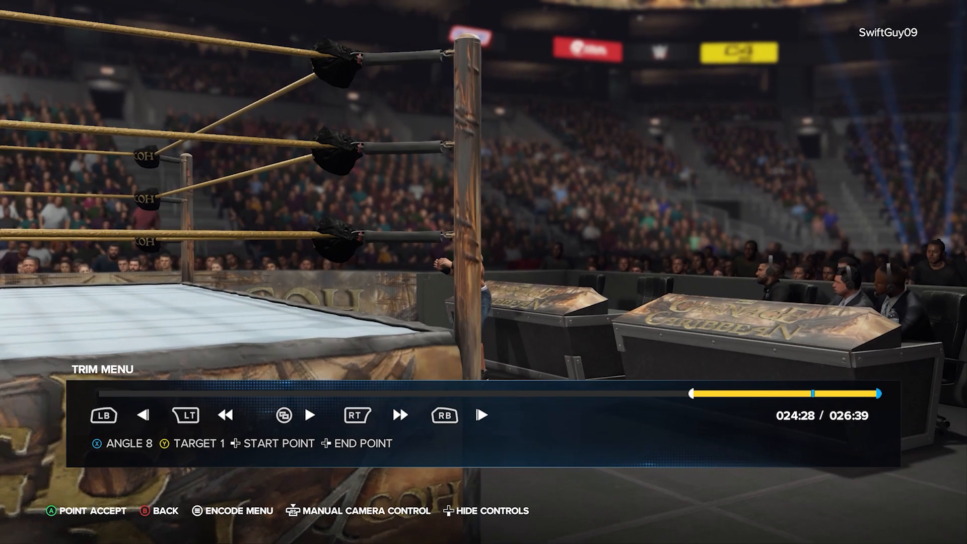
pyautogui.press('c')
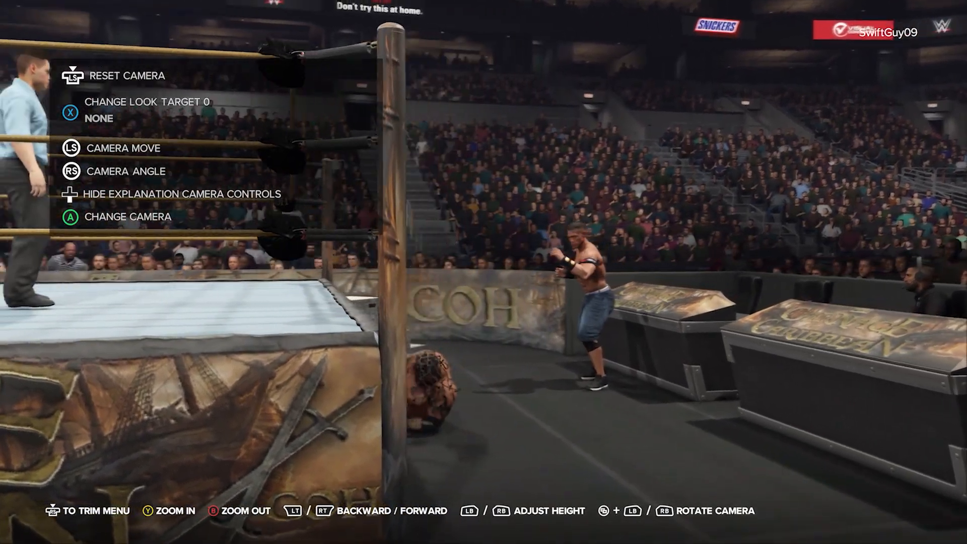
pyautogui.press('x')
pyautogui.press('x')
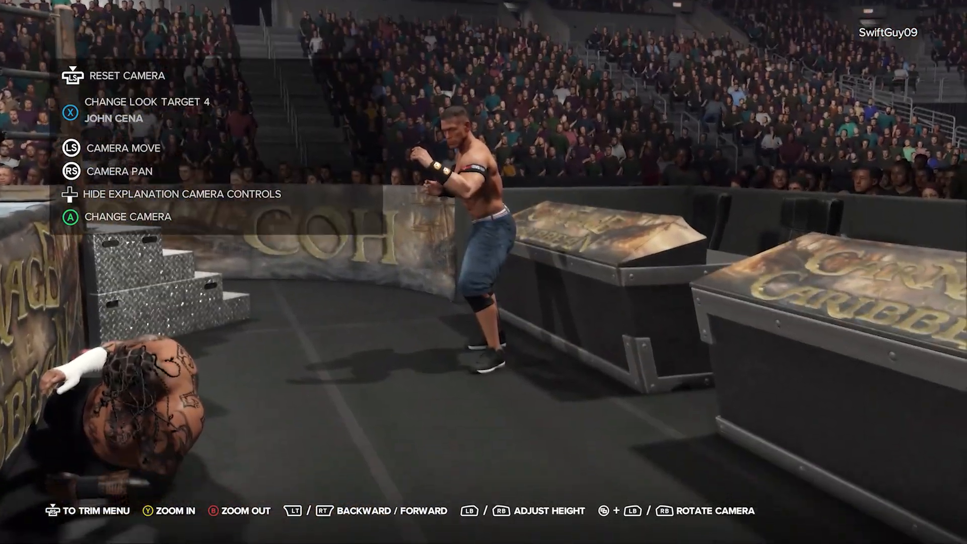
pyautogui.press('x')
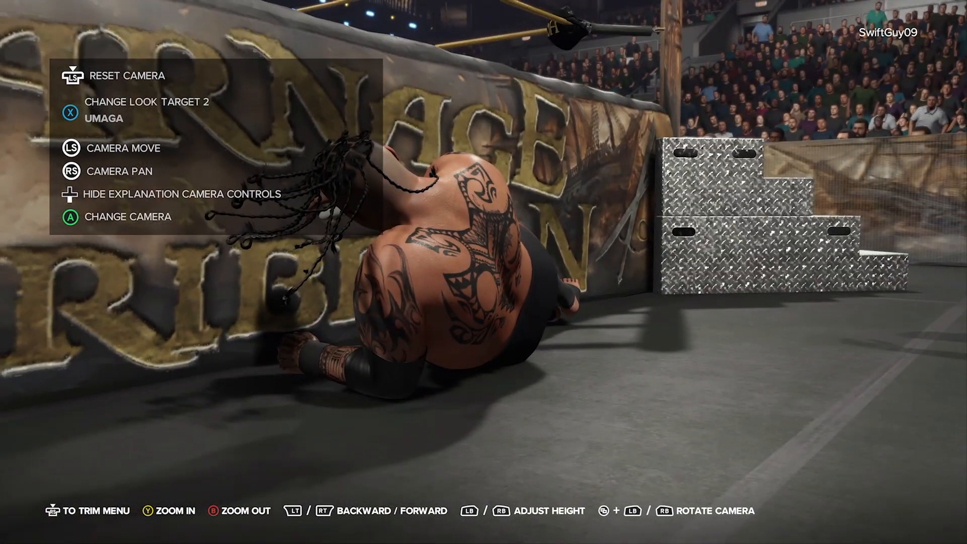
# Set the trim end point at 024:42 and accept the trimmed range.
pyautogui.press('Return')
pyautogui.press('Return')
pyautogui.press('Return')
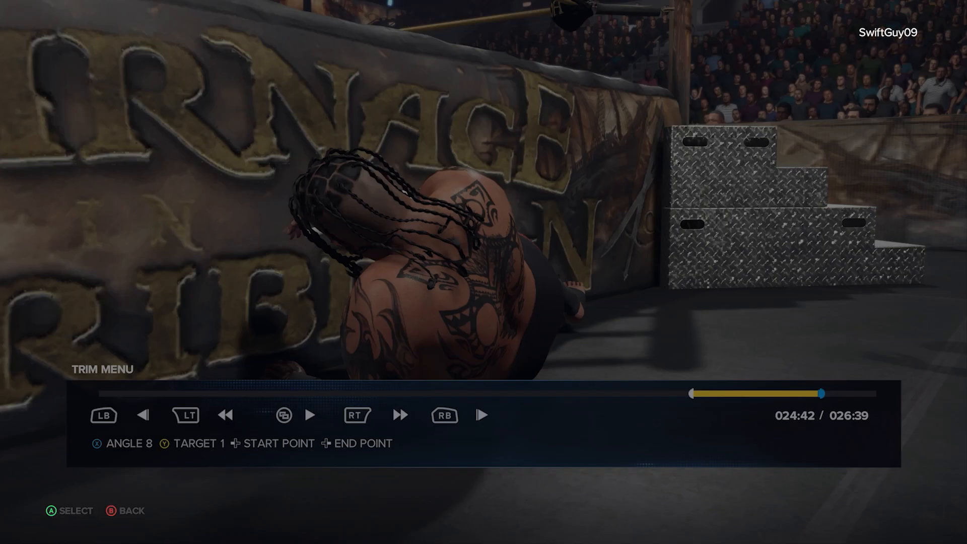
pyautogui.press('Return')
# Turn on the alpha mask for the trimmed replay and accept its object selection.
pyautogui.press('Right')
pyautogui.press('Right')
pyautogui.press('Return')
pyautogui.press('Down')
pyautogui.press('Down')
pyautogui.press('Down')
pyautogui.press('Down')
pyautogui.press('Down')
pyautogui.press('Down')
pyautogui.press('Down')
pyautogui.press('Down')
pyautogui.press('Return')
pyautogui.press('space')
# Preview the replay up to 020:33 and move the manual camera closer to Umaga.
pyautogui.press('x')
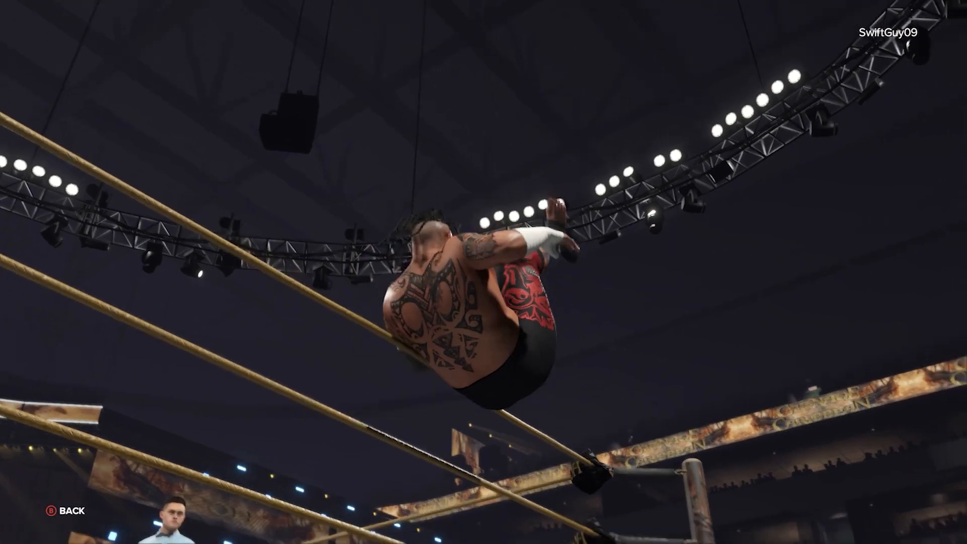
pyautogui.press('Escape')
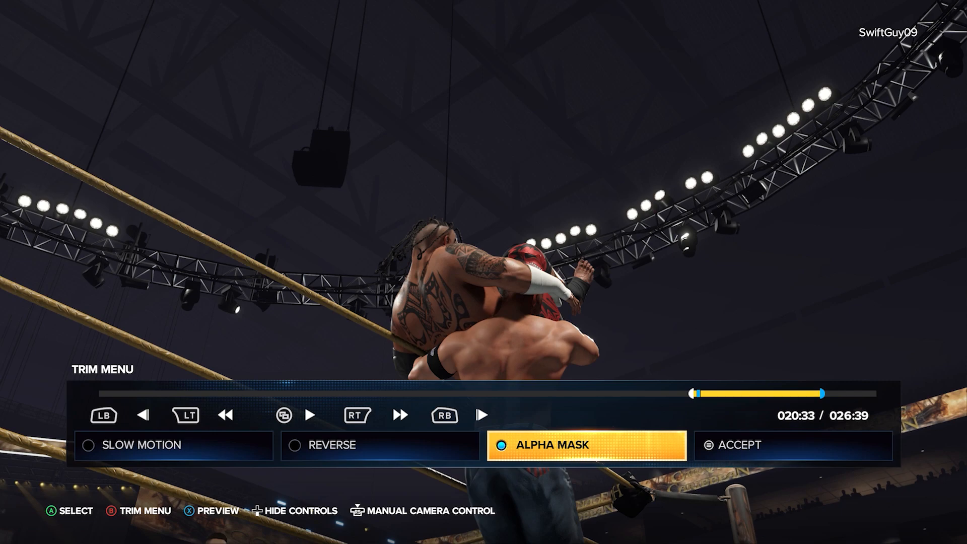
pyautogui.press('r')
pyautogui.press('w')
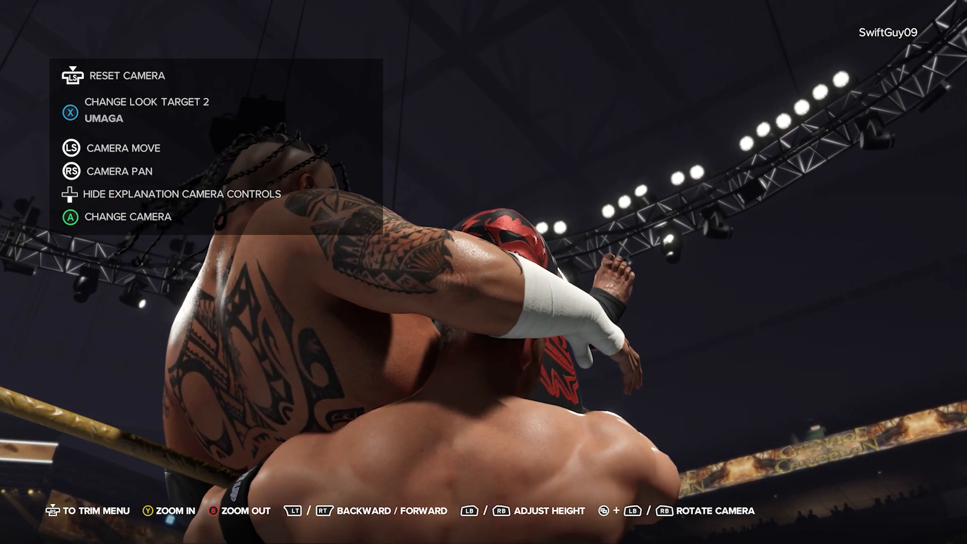
pyautogui.press('r')
# Preview the replay up to 021:18 and reframe the manual camera on Umaga hanging from the ring apron.
pyautogui.press('x')
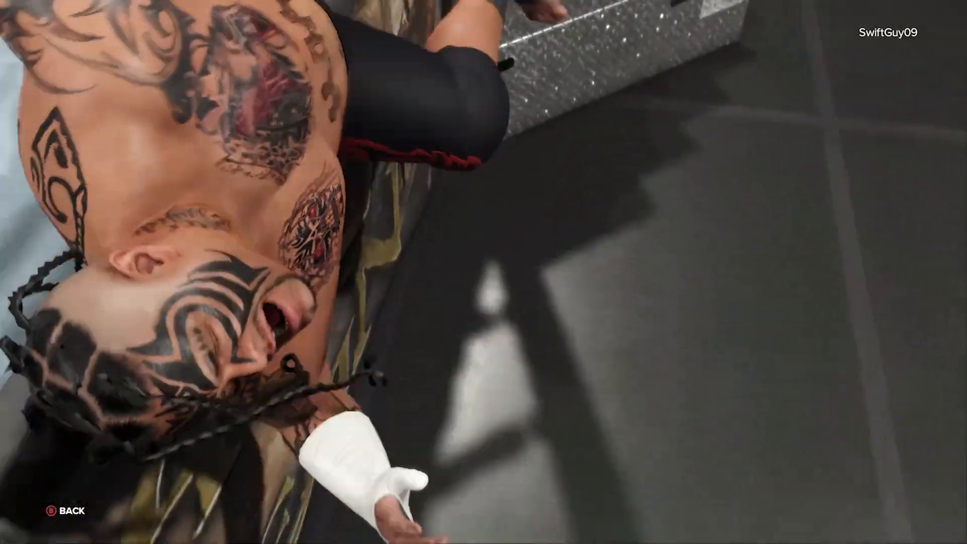
pyautogui.press('Escape')
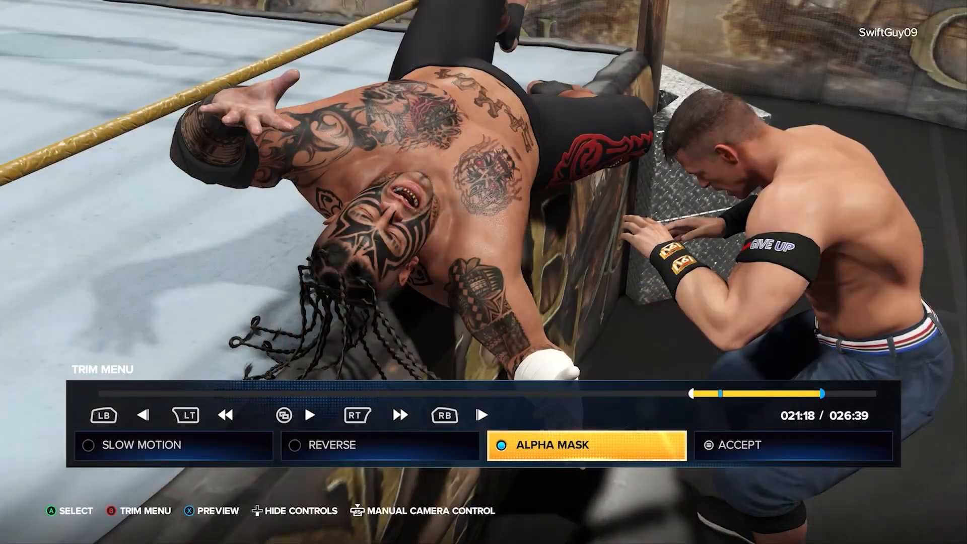
pyautogui.press('r')
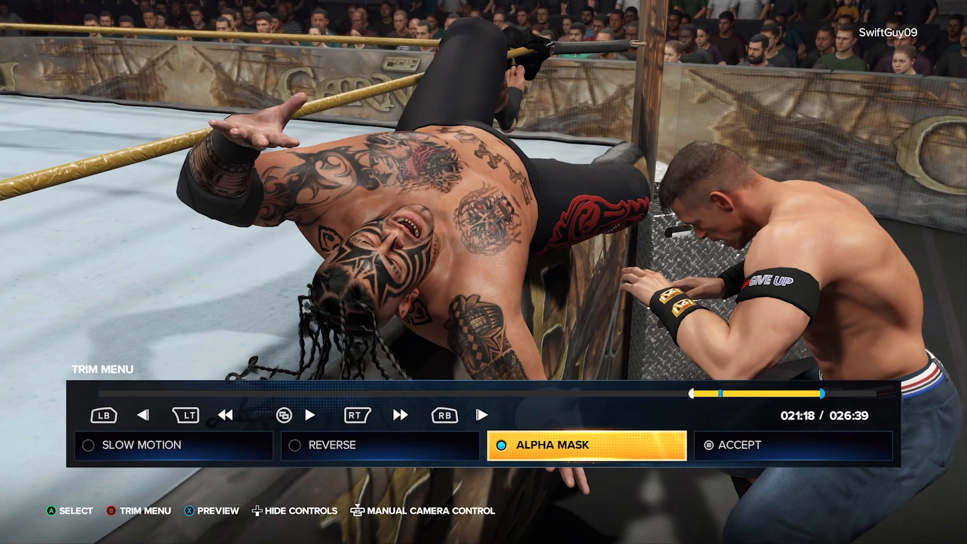
# Preview the replay up to 023:37 and adjust the manual camera over Umaga lying on the floor.
pyautogui.press('x')
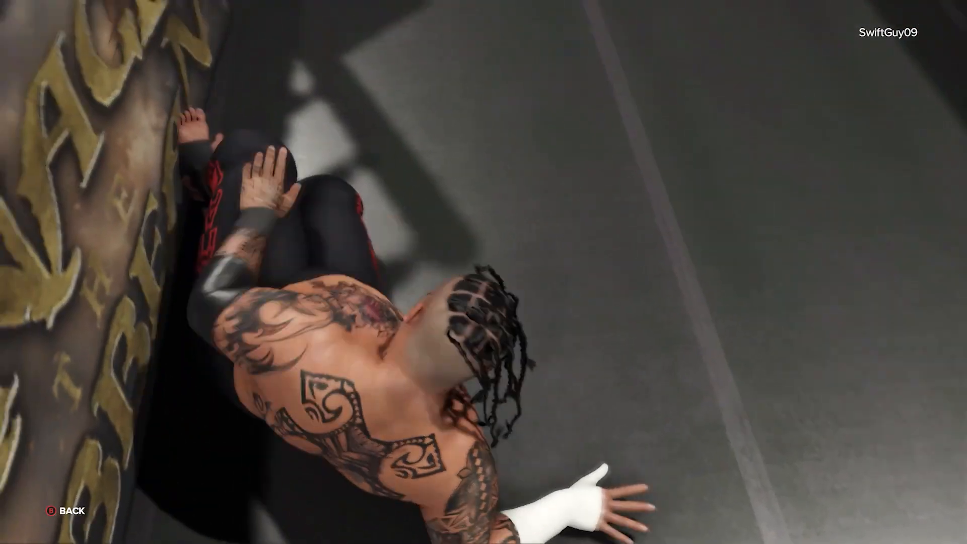
pyautogui.press('Left')
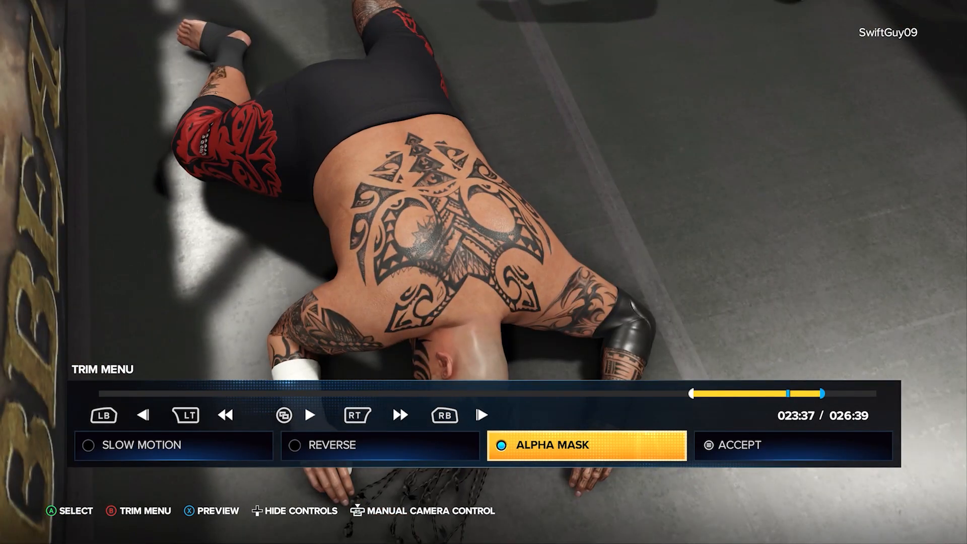
pyautogui.press('r')
pyautogui.press('Down')
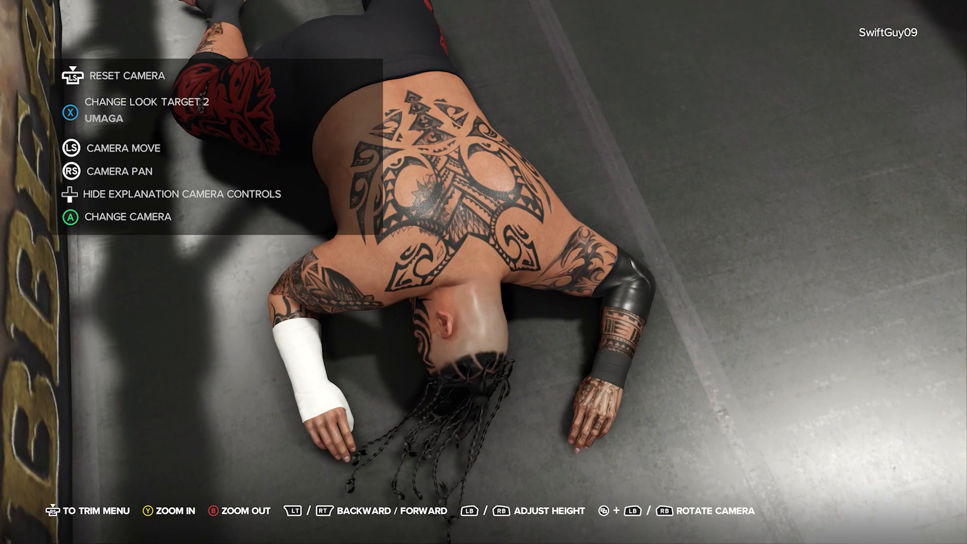
pyautogui.press('Up')
pyautogui.press('Up')
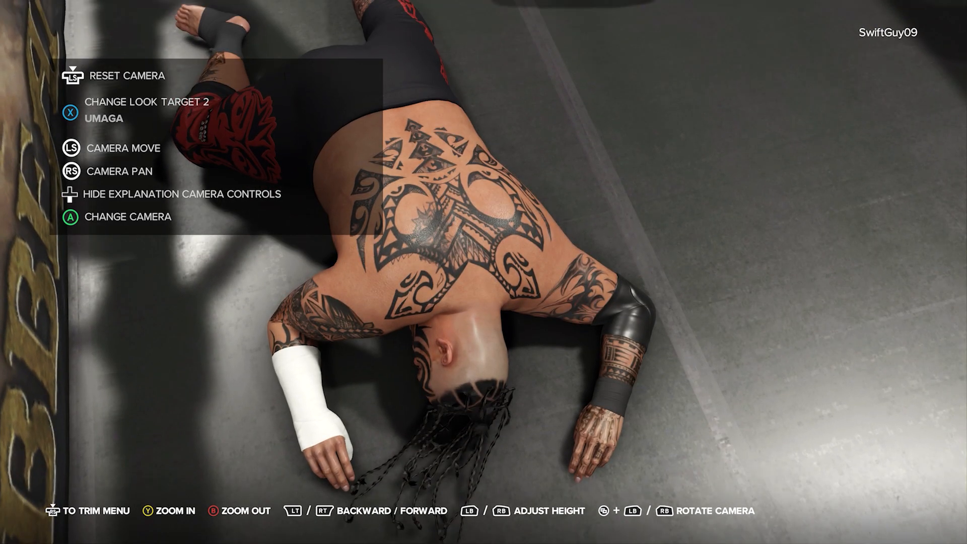
pyautogui.press('r')
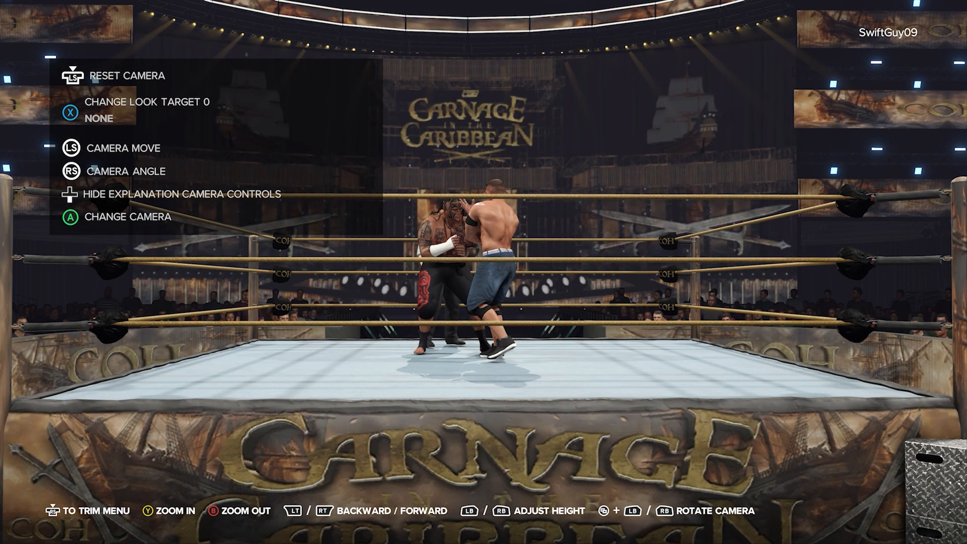
# Limit the alpha mask to Backgrounds and Ring Side People, deselecting the wrestlers, referee, commentators, ring announcer and non playable character.
pyautogui.press('Up')
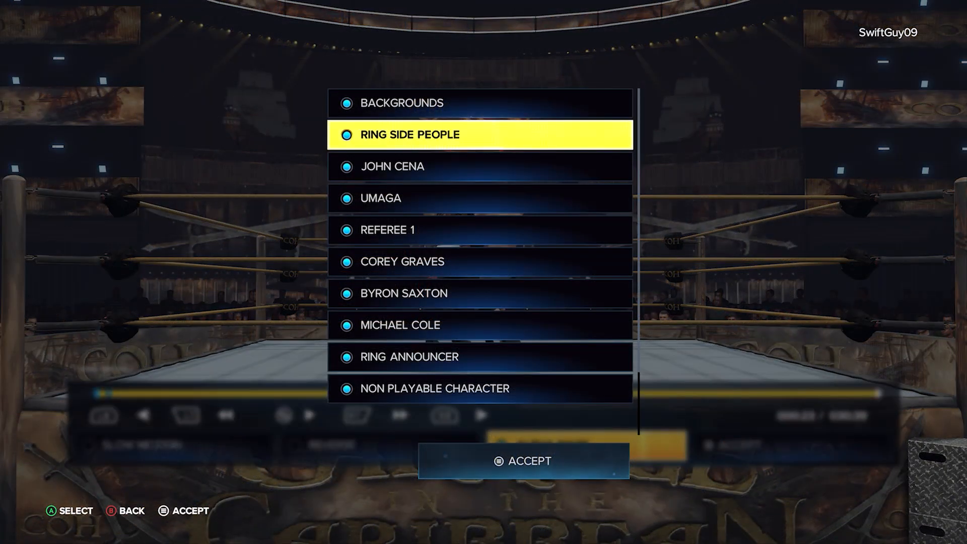
pyautogui.press('Down')
pyautogui.press('Return')
pyautogui.press('Down')
pyautogui.press('Return')
pyautogui.press('Down')
pyautogui.press('Return')
pyautogui.press('Down')
pyautogui.press('Return')
pyautogui.press('Down')
pyautogui.press('Return')
pyautogui.press('Down')
pyautogui.press('Return')
pyautogui.press('Down')
pyautogui.press('Return')
pyautogui.press('Down')
pyautogui.press('Return')
pyautogui.press('Down')
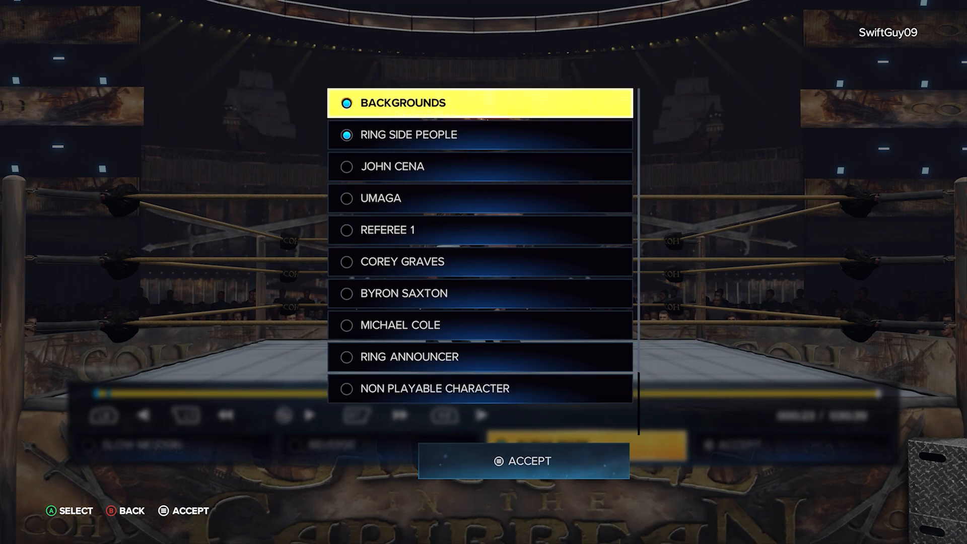
pyautogui.press('Return')
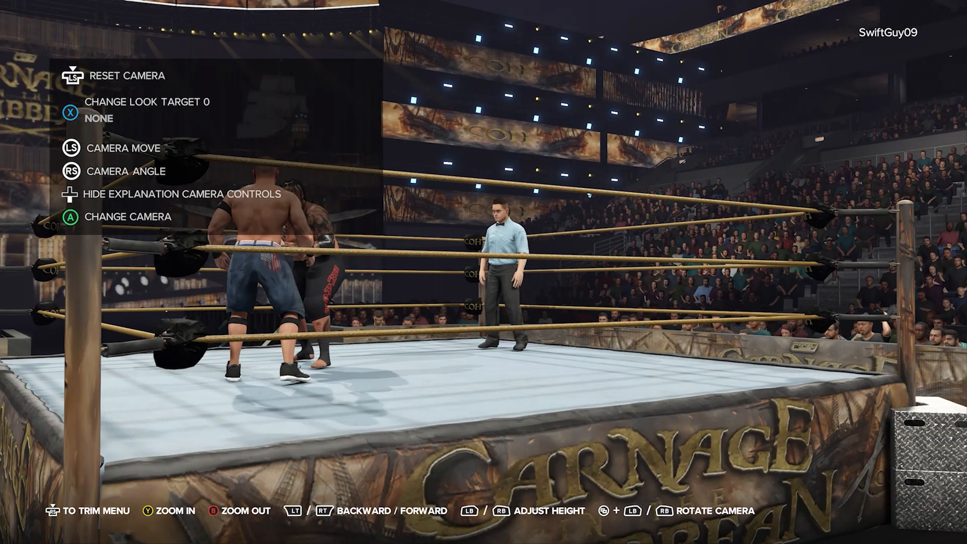
# Adjust the manual camera's height near the ring corner and pull it back from the ring.
pyautogui.press('q')
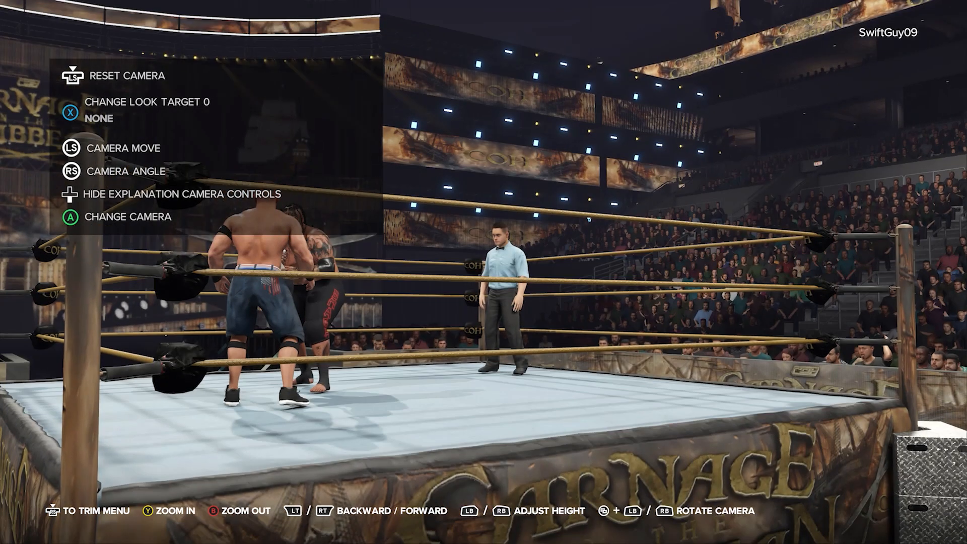
pyautogui.press('s')
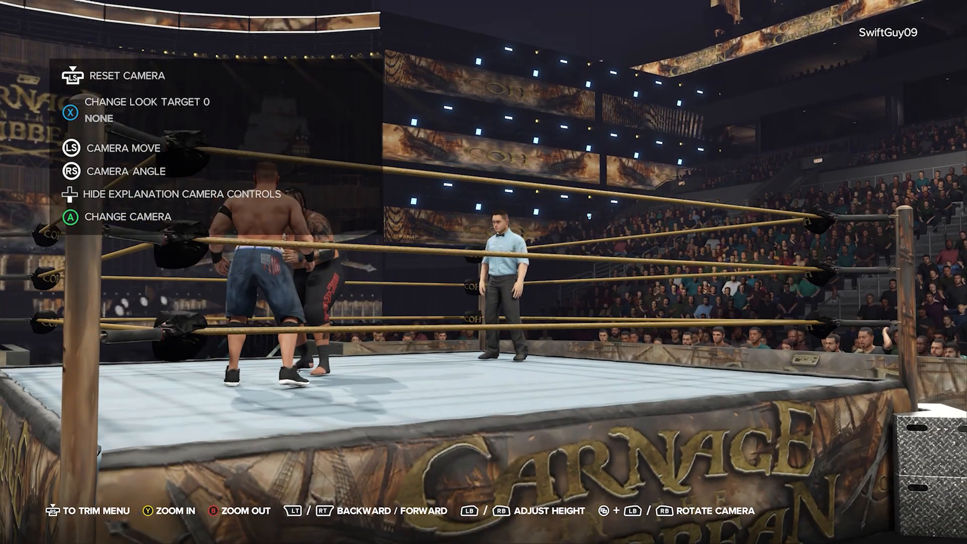
pyautogui.press('s')
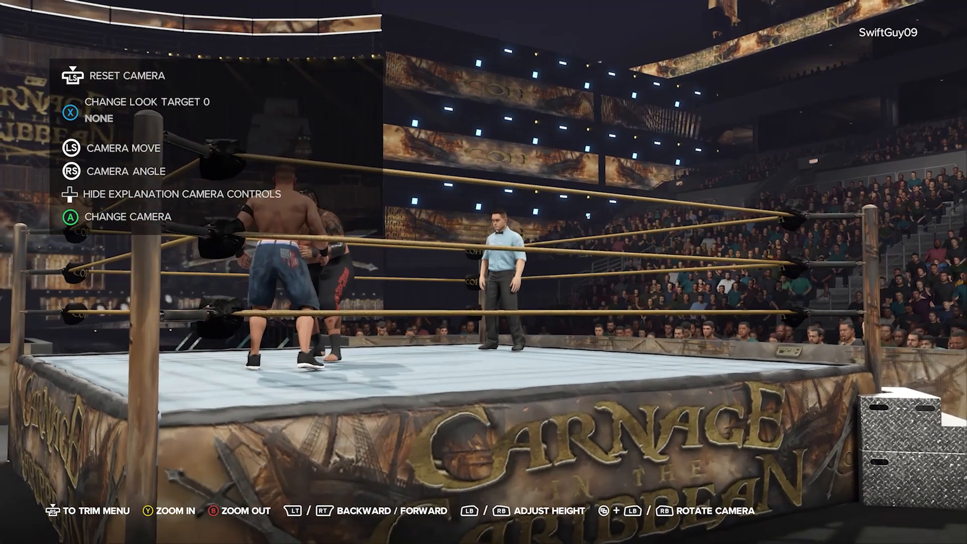
pyautogui.press('Tab')
pyautogui.press('Return')
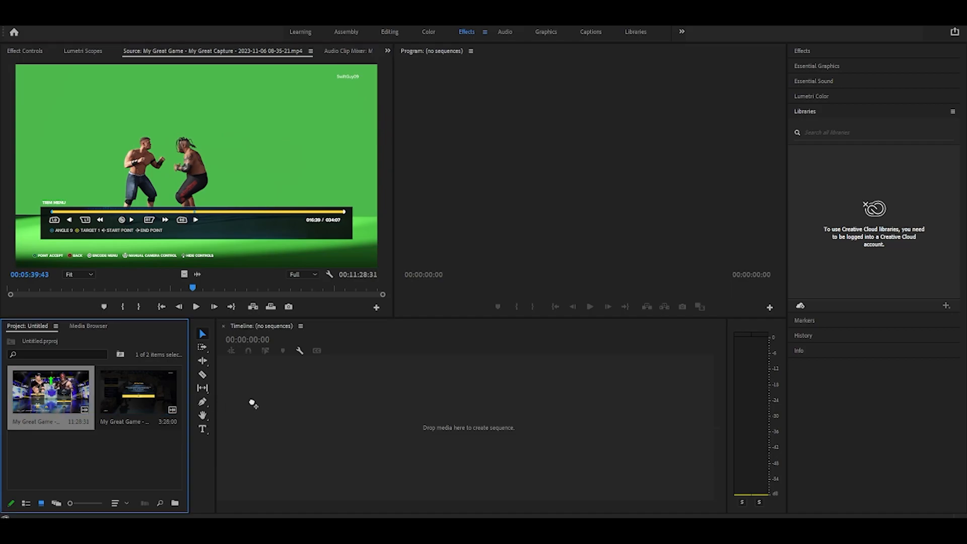
# Switch to Premiere Pro and create a sequence from the green-screen game capture, with its effect controls shown.
pyautogui.moveTo(253, 404); pyautogui.dragTo(312, 409)
pyautogui.click(20, 51)
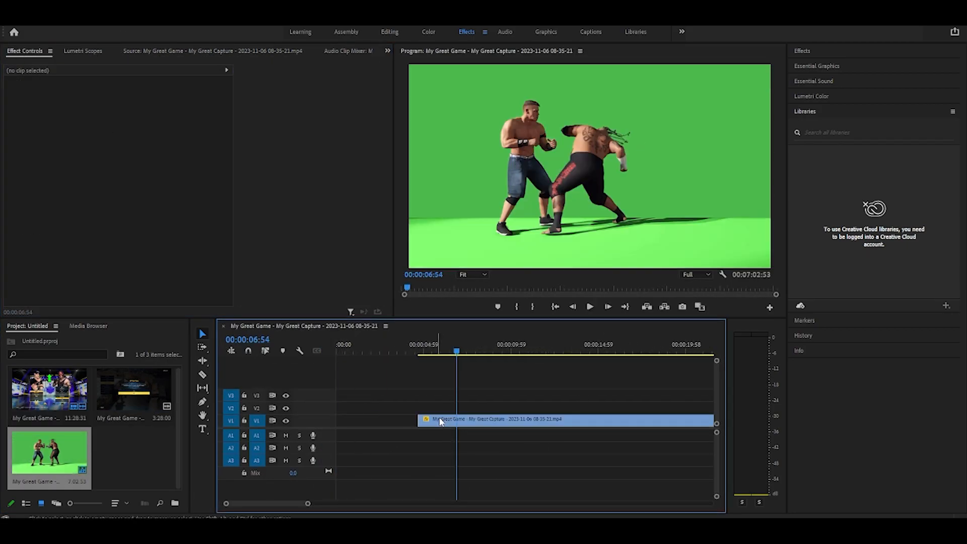
# Trim the green-screen capture at 00:00:14:34, remove the trim-menu footage and join the remaining pieces on V1.
pyautogui.moveTo(453, 347); pyautogui.dragTo(596, 348)
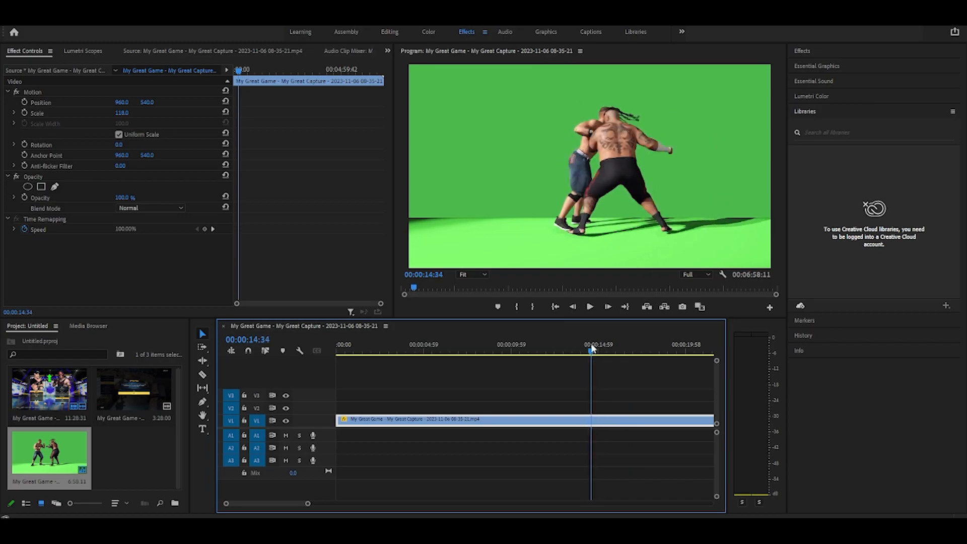
pyautogui.click(202, 333)
pyautogui.moveTo(397, 420); pyautogui.dragTo(583, 393)
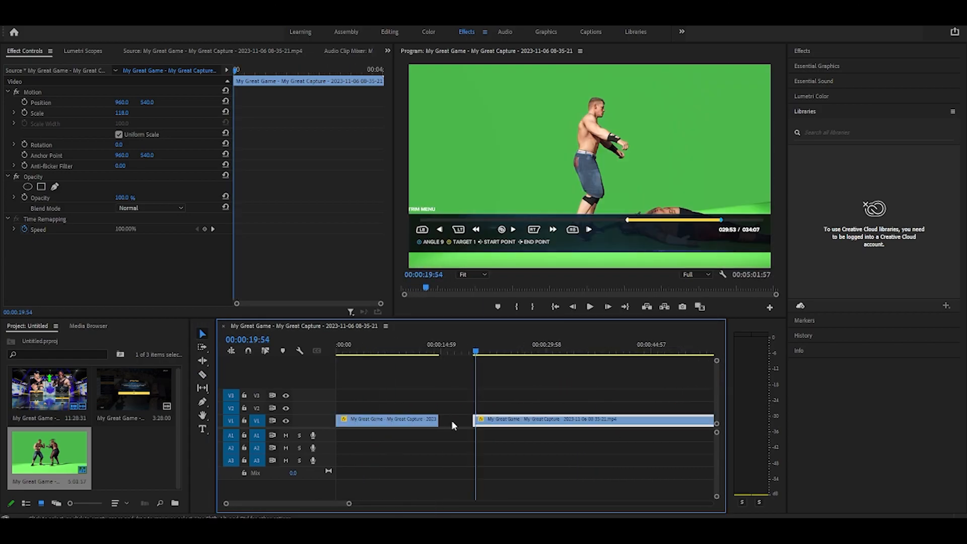
pyautogui.press('c')
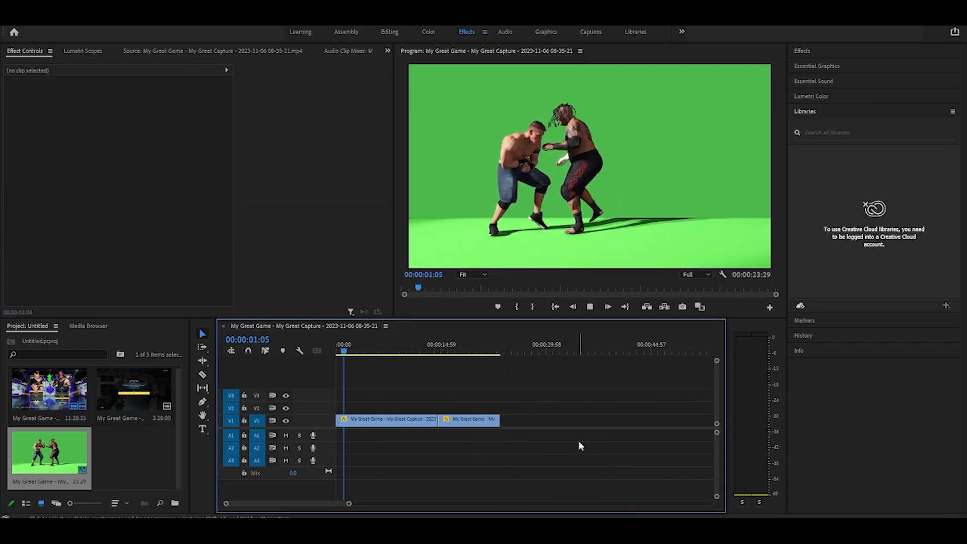
# Place the empty-ring capture after the green-screen pieces and trim its start and end down to the usable footage.
pyautogui.click(441, 347)
pyautogui.press('=')
pyautogui.press('=')
pyautogui.press('=')
pyautogui.click(549, 347)
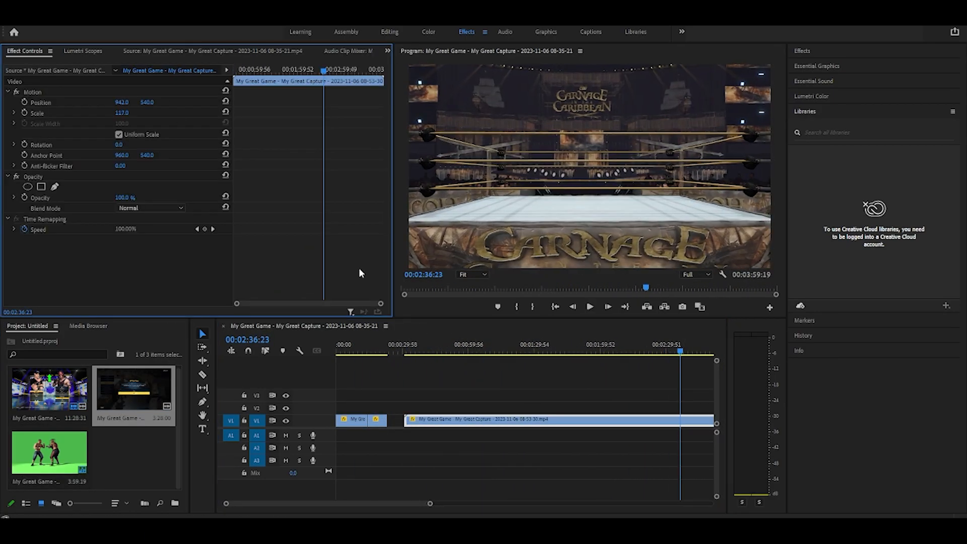
pyautogui.moveTo(406, 420); pyautogui.dragTo(639, 421)
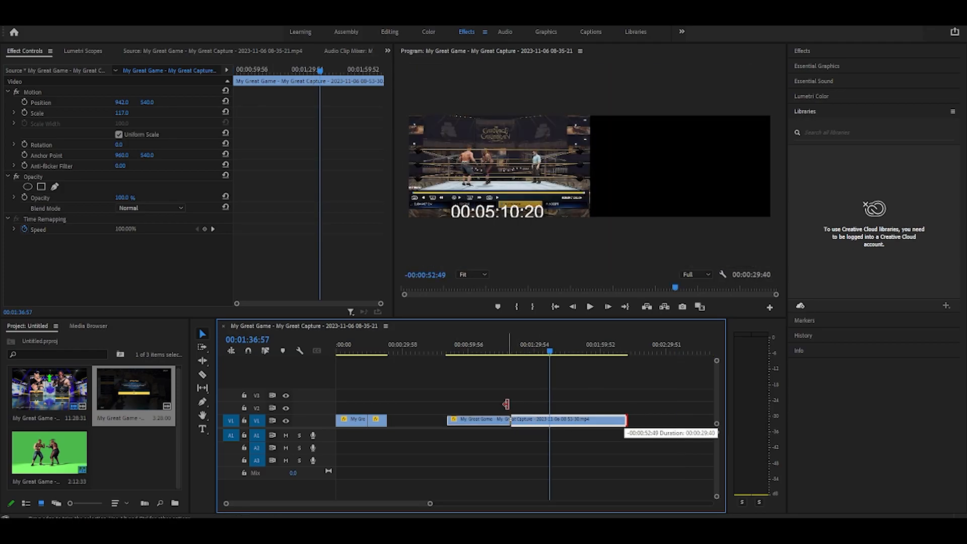
pyautogui.moveTo(627, 420); pyautogui.dragTo(508, 421)
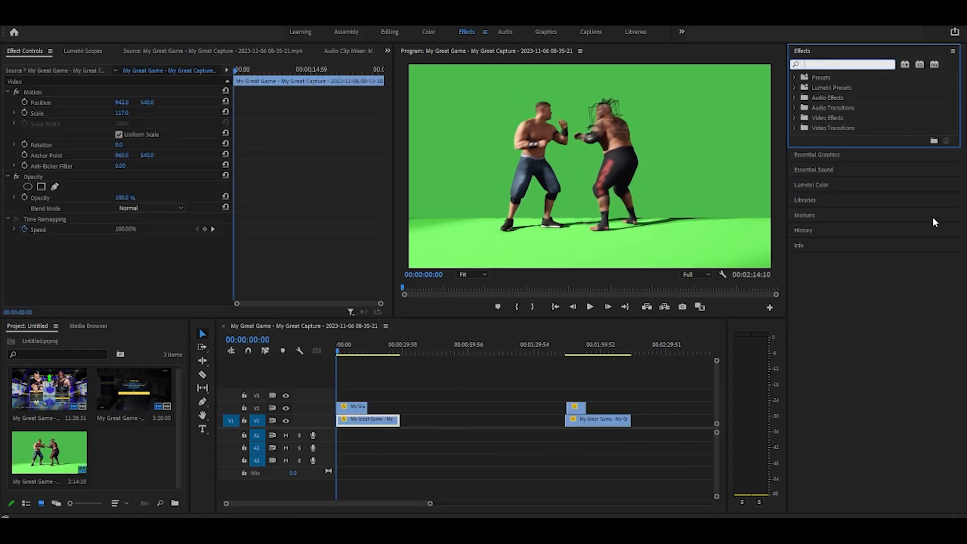
# Find the Ultra Key effect and apply it to the first green-screen clip on V2.
pyautogui.write('ultra')
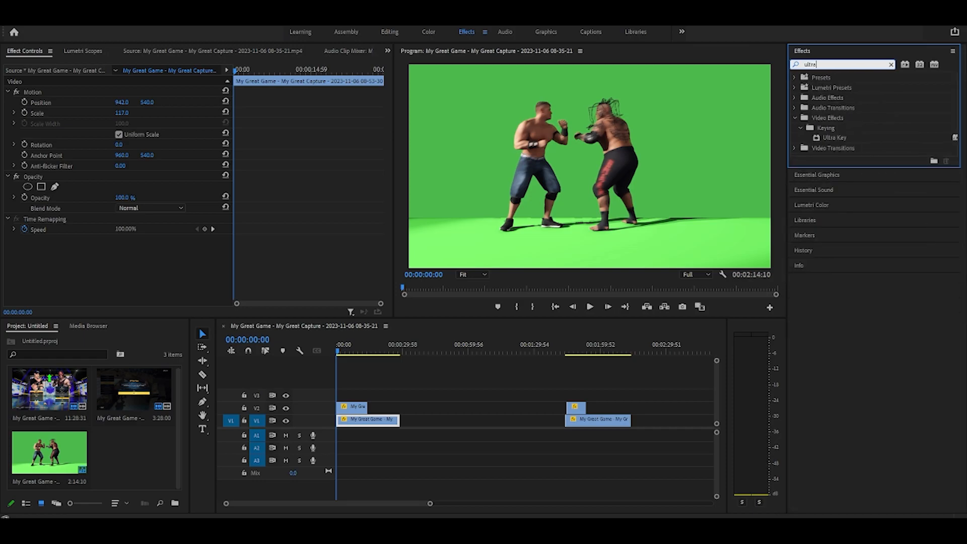
pyautogui.click(859, 137)
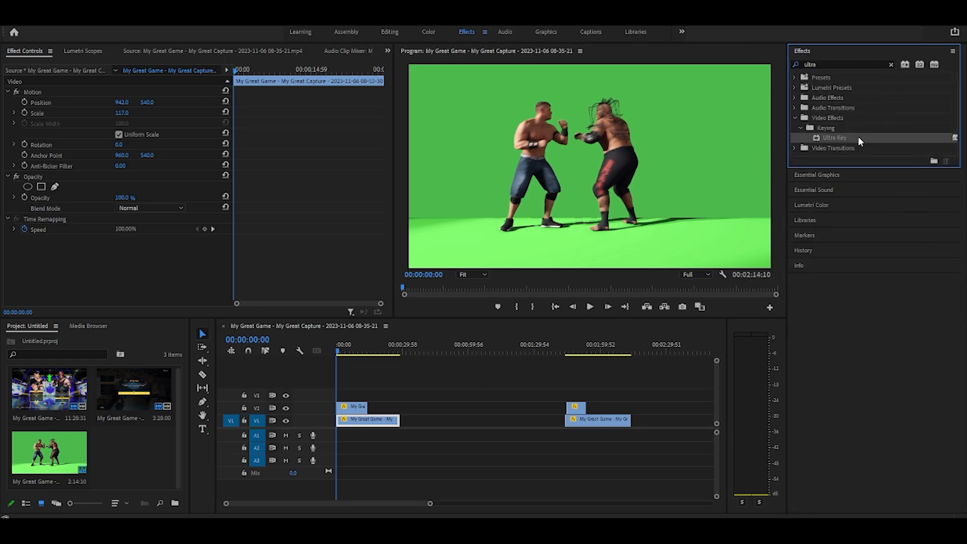
pyautogui.moveTo(859, 137); pyautogui.dragTo(357, 413)
pyautogui.click(432, 410)
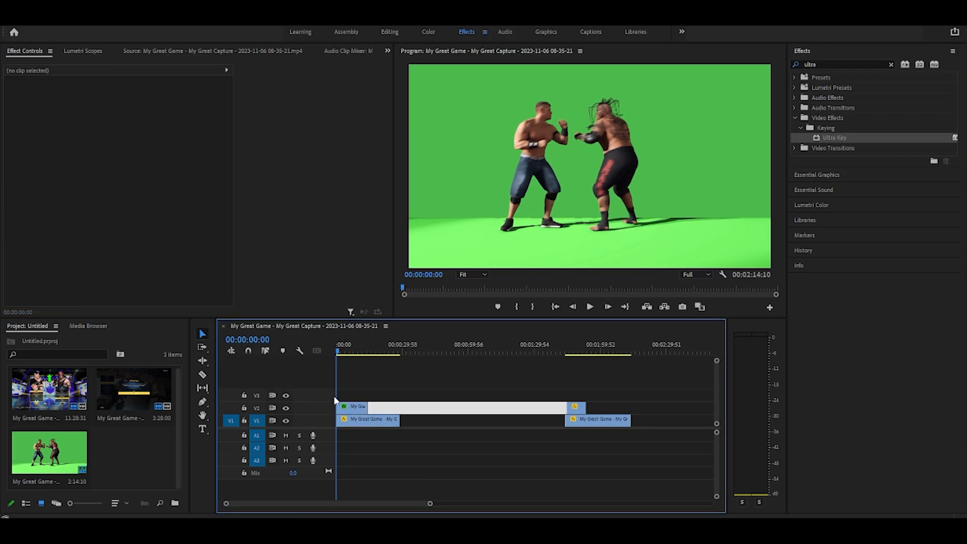
# Set the Ultra Key colour of the first V2 clip by sampling the green background in the program preview.
pyautogui.click(352, 406)
pyautogui.scroll(-3, 129, 281)
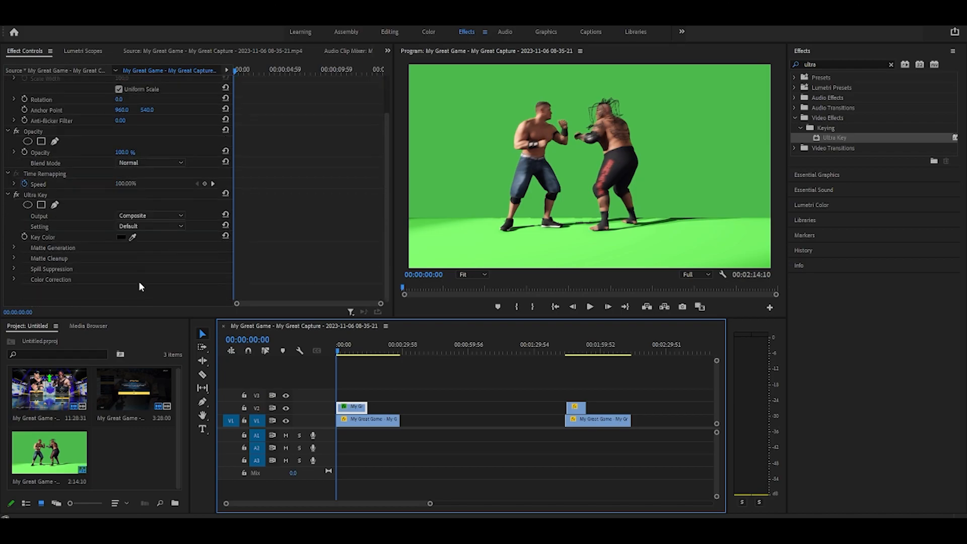
pyautogui.click(131, 236)
pyautogui.click(547, 207)
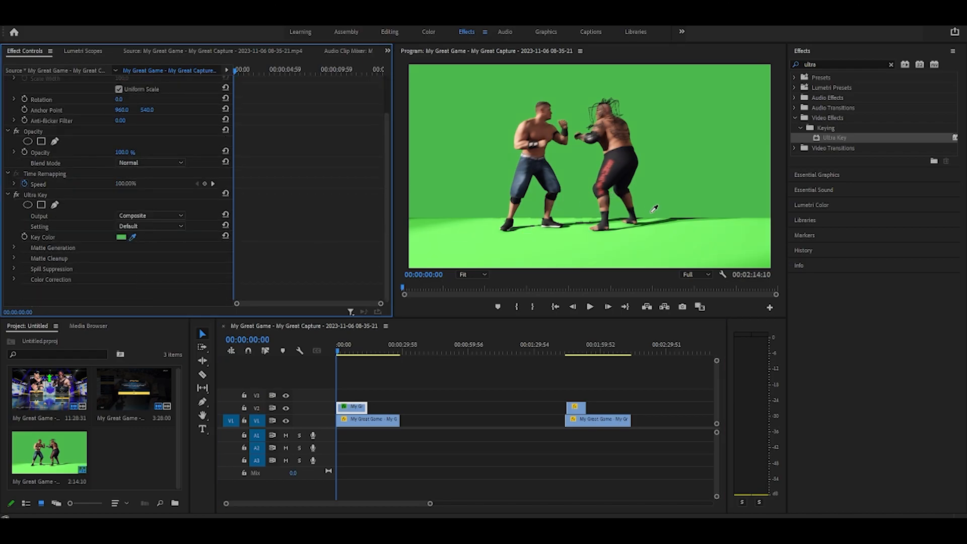
# Sample the upper green backdrop as the Ultra Key colour, try adjusting Matte Generation transparency, and undo the change.
pyautogui.click(672, 186)
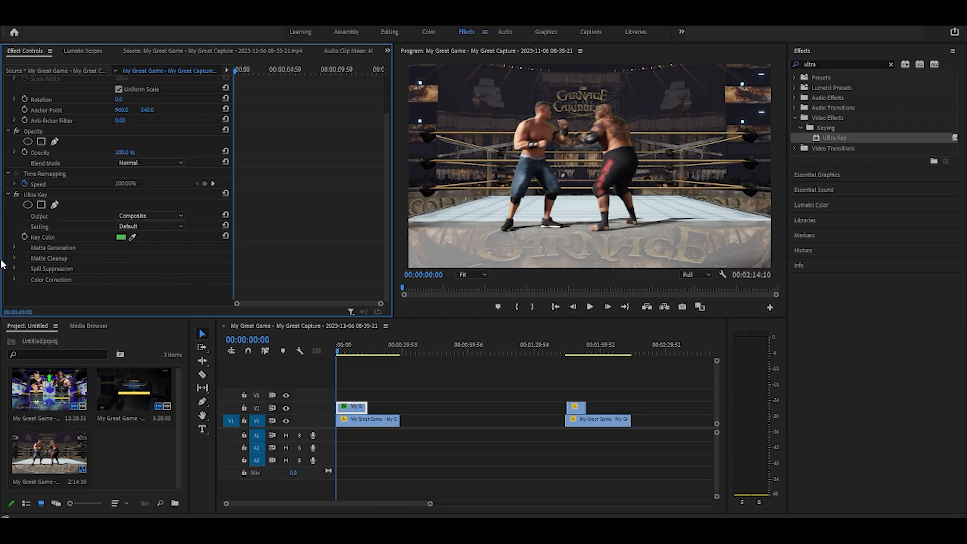
pyautogui.click(14, 248)
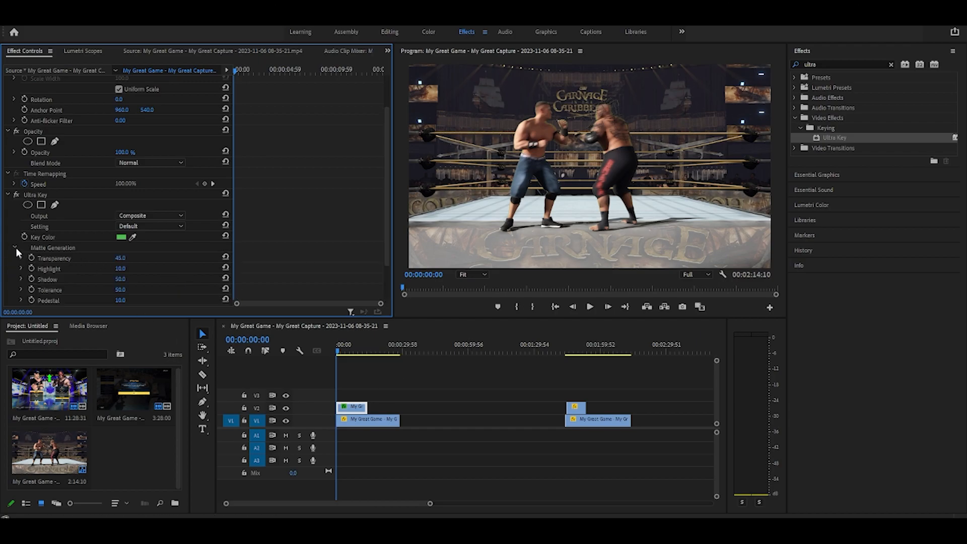
pyautogui.moveTo(127, 263)
pyautogui.mouseDown()
pyautogui.moveTo(113, 263)
pyautogui.moveTo(151, 263)
pyautogui.moveTo(141, 260)
pyautogui.mouseUp()
pyautogui.hotkey('ctrl', 'z')
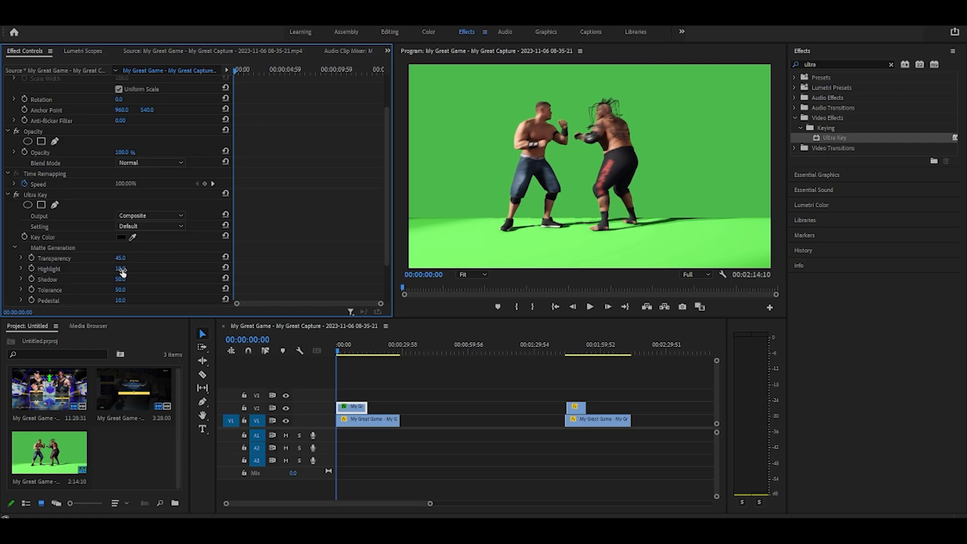
# Resample the Ultra Key colour, trying the lighter green floor and settling on the darker green of the upper backdrop.
pyautogui.click(133, 236)
pyautogui.click(529, 241)
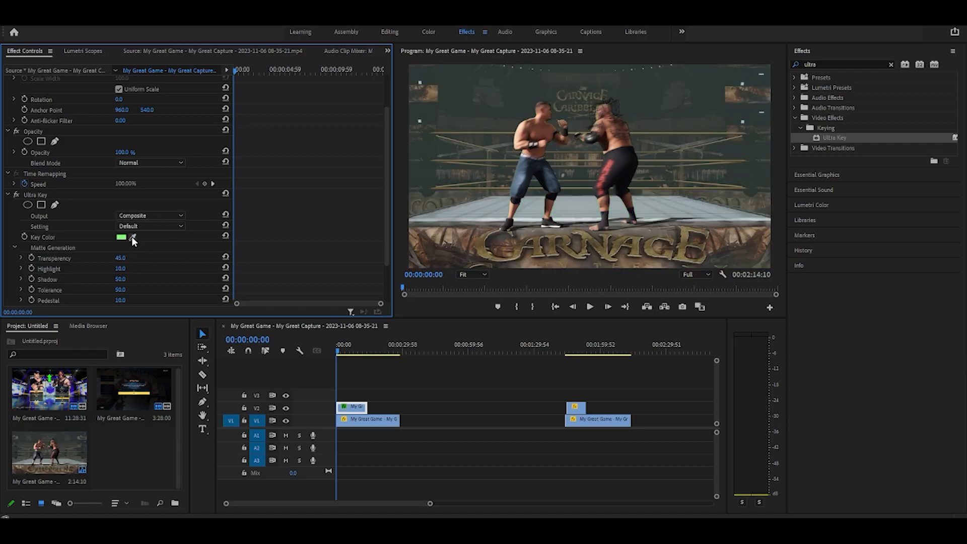
pyautogui.hotkey('ctrl', 'z')
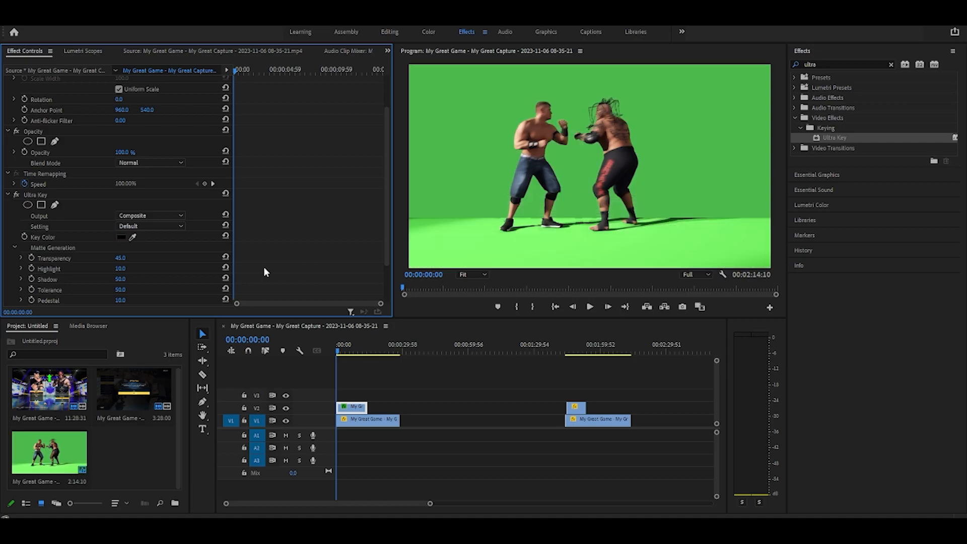
pyautogui.click(132, 236)
pyautogui.click(472, 131)
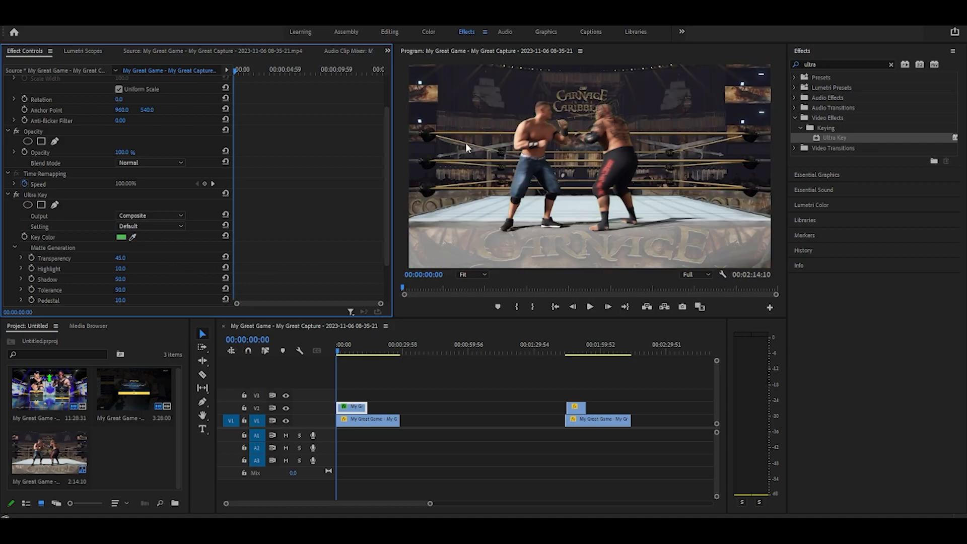
# Try a second Ultra Key on the V2 clip to key the remaining floor haze, and undo it while keeping the first key.
pyautogui.moveTo(834, 137); pyautogui.dragTo(140, 262)
pyautogui.scroll(-3, 144, 261)
pyautogui.click(134, 235)
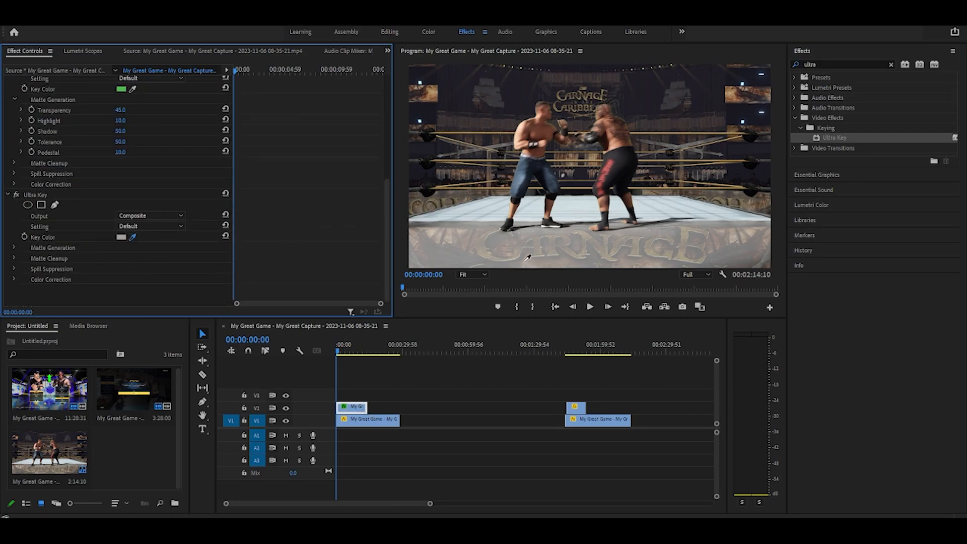
pyautogui.hotkey('ctrl', 'z')
pyautogui.hotkey('ctrl', 'z')
pyautogui.hotkey('ctrl', 'z')
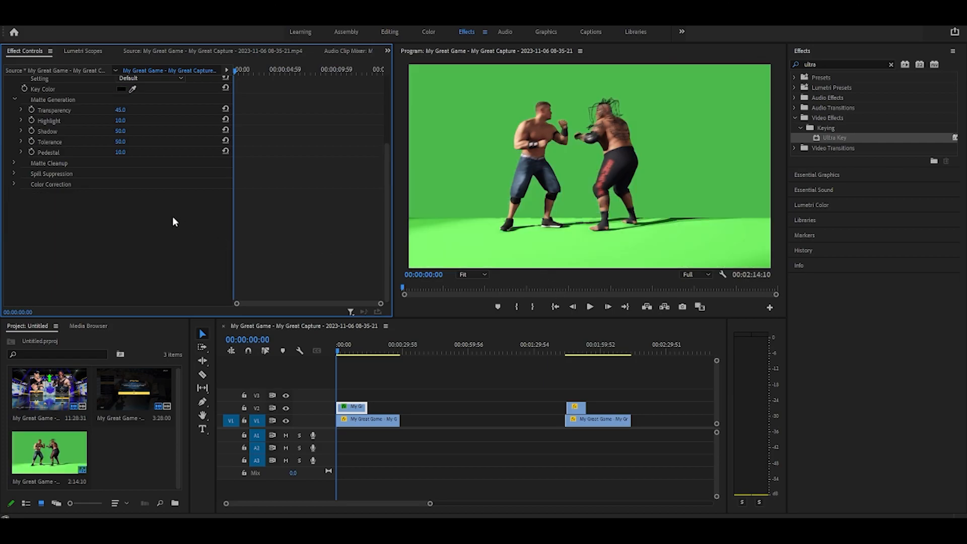
pyautogui.hotkey('ctrl', 'shift', 'z')
# Set the Ultra Key's Matte Generation to Pedestal 100, Highlight 0 and Shadow 4 to clear the floor haze.
pyautogui.scroll(5, 154, 198)
pyautogui.scroll(-2, 151, 251)
pyautogui.scroll(-1, 125, 272)
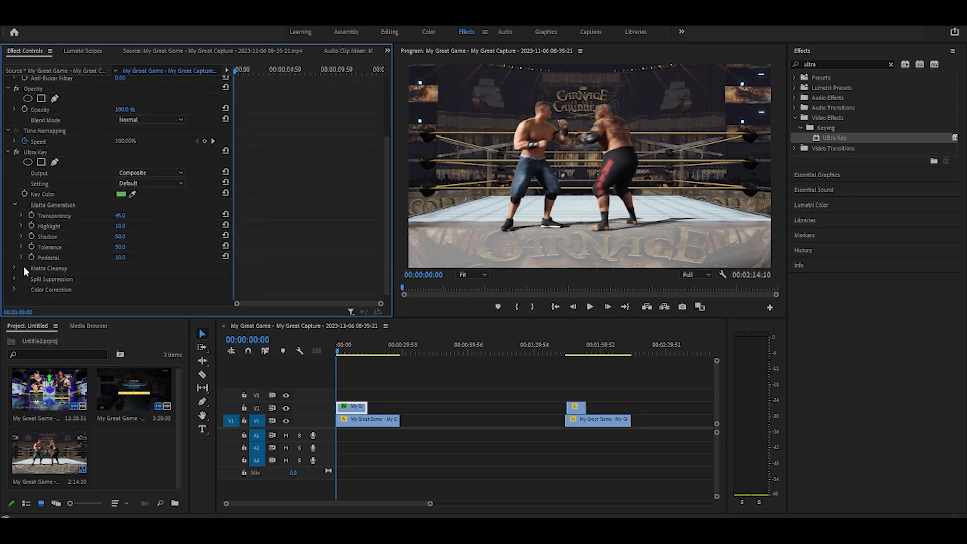
pyautogui.moveTo(119, 258); pyautogui.dragTo(166, 257)
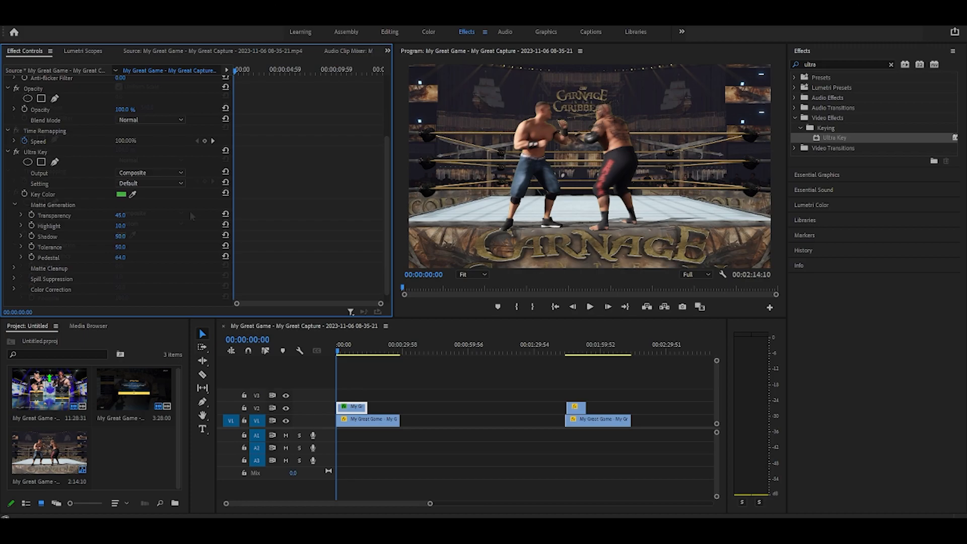
# Scale the keyed wrestlers clip to 109, set its vertical position to 512, and play it back to check alignment with the ring.
pyautogui.scroll(3, 153, 157)
pyautogui.moveTo(146, 103); pyautogui.dragTo(135, 102)
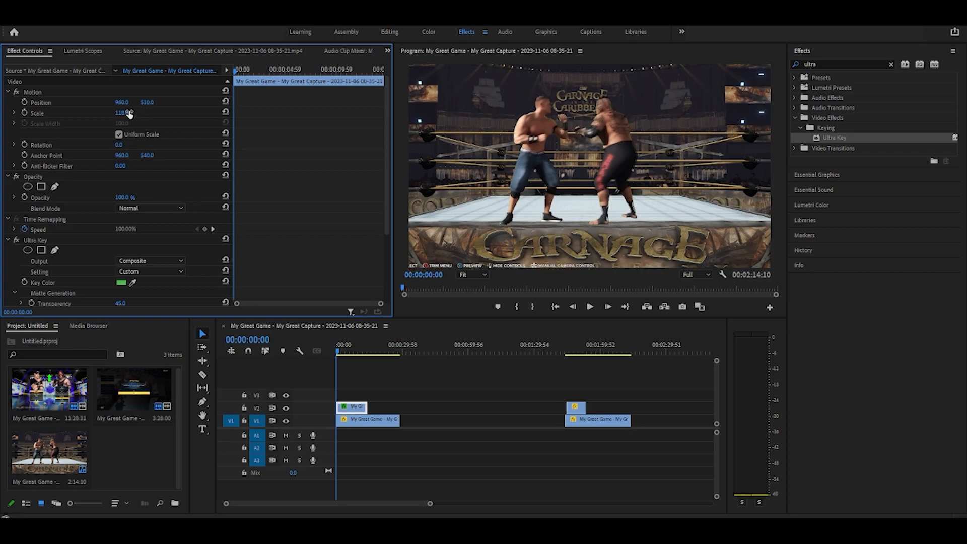
pyautogui.moveTo(122, 113); pyautogui.dragTo(164, 102)
pyautogui.press('space')
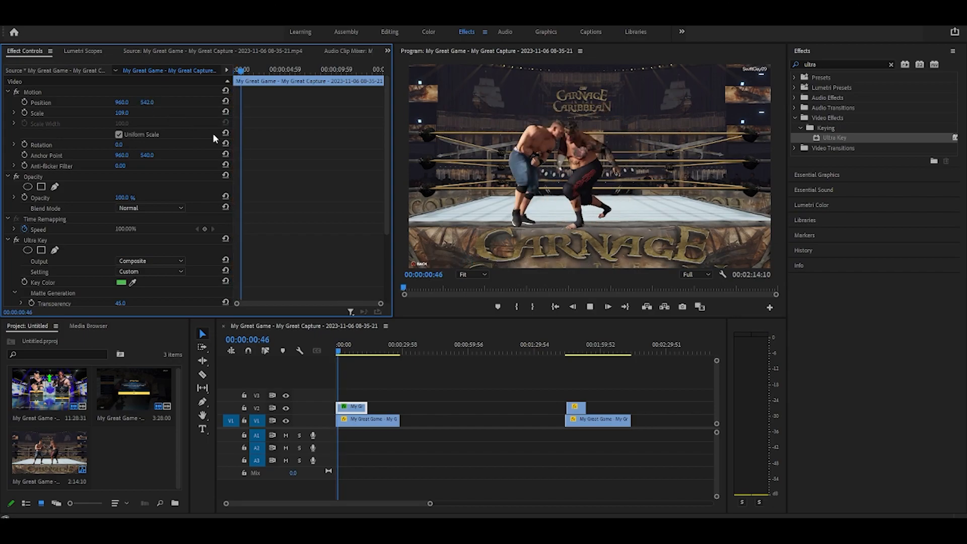
pyautogui.press('space')
pyautogui.moveTo(152, 102); pyautogui.dragTo(137, 102)
pyautogui.press('space')
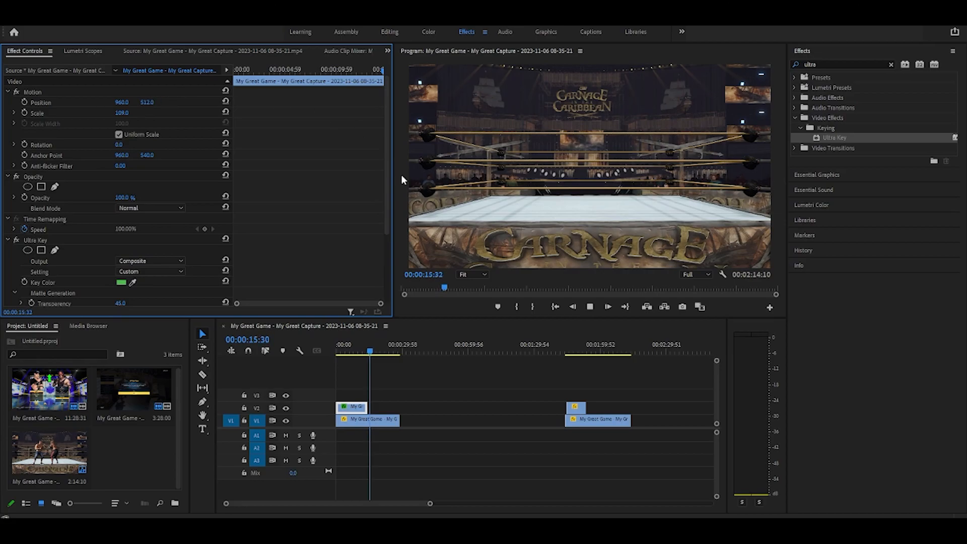
# Apply the Crop effect to the keyed V2 clip, cropping the top by 9% and the bottom enough to hide the replay prompts.
pyautogui.moveTo(354, 352)
pyautogui.mouseDown()
pyautogui.moveTo(331, 352)
pyautogui.moveTo(338, 355)
pyautogui.mouseUp()
pyautogui.doubleClick(844, 65)
pyautogui.write('crop')
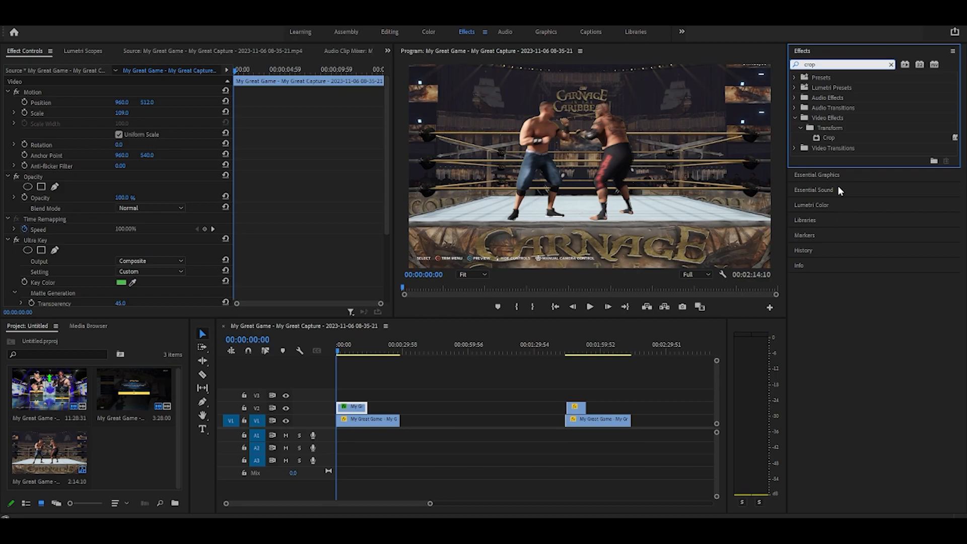
pyautogui.moveTo(827, 139); pyautogui.dragTo(359, 409)
pyautogui.scroll(-8, 181, 265)
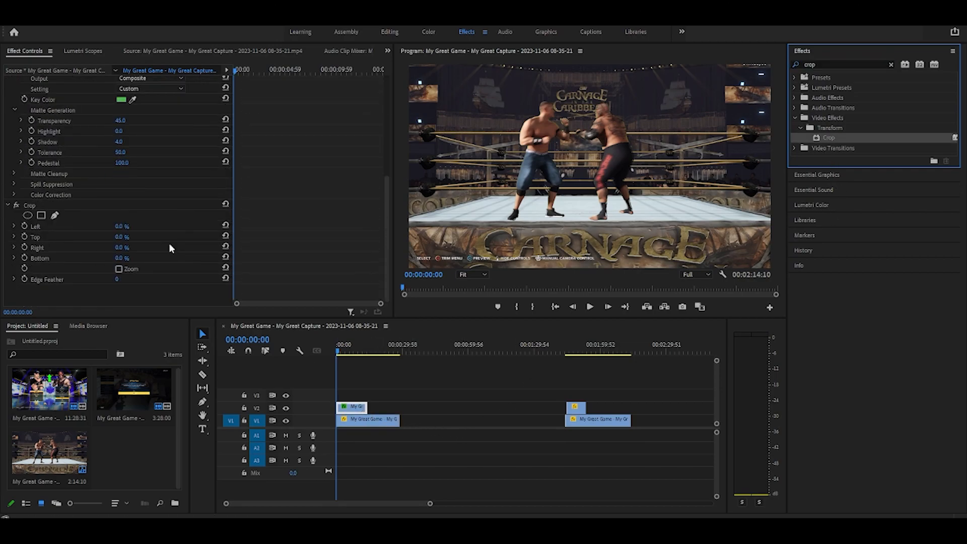
pyautogui.click(126, 237)
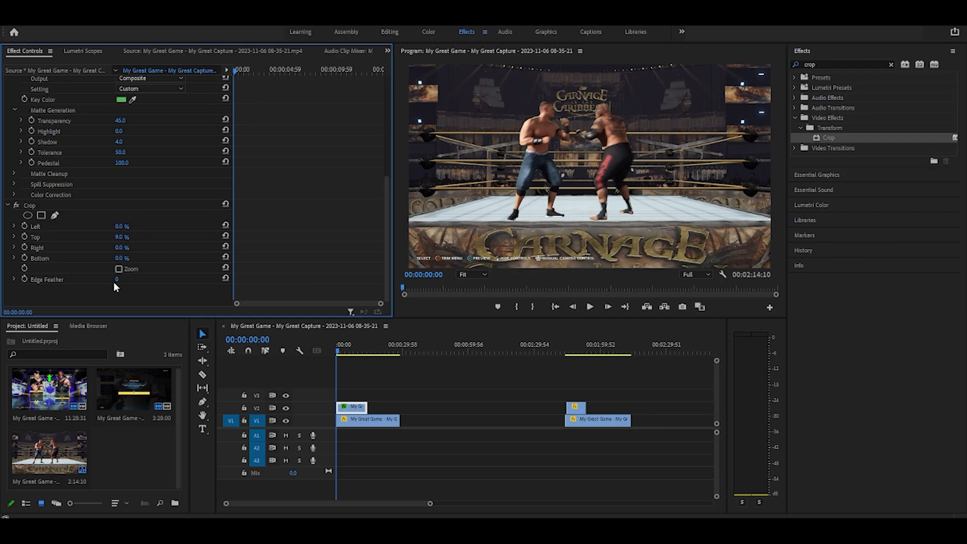
pyautogui.moveTo(121, 258); pyautogui.dragTo(125, 258)
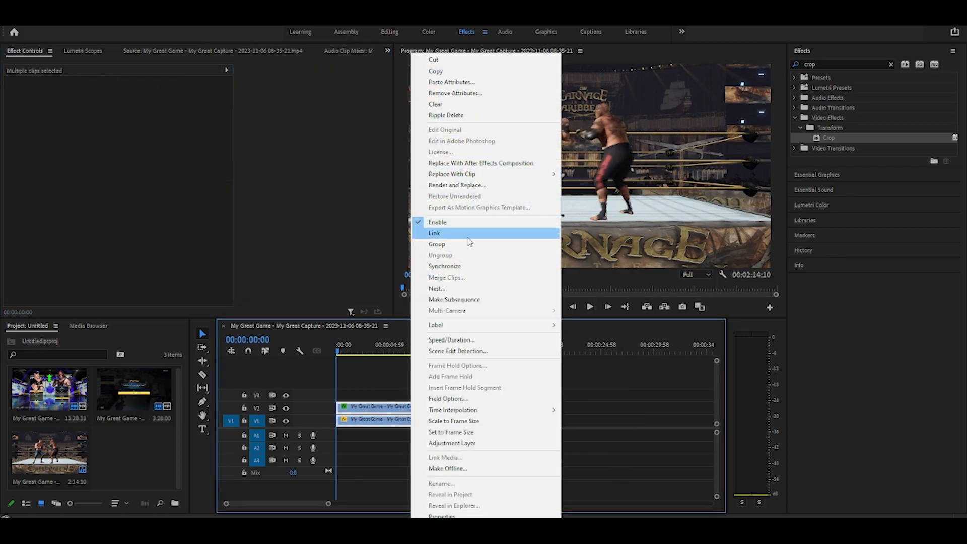
# Nest the matching V1 and V2 clips together as Nested Sequence 01.
pyautogui.click(468, 289)
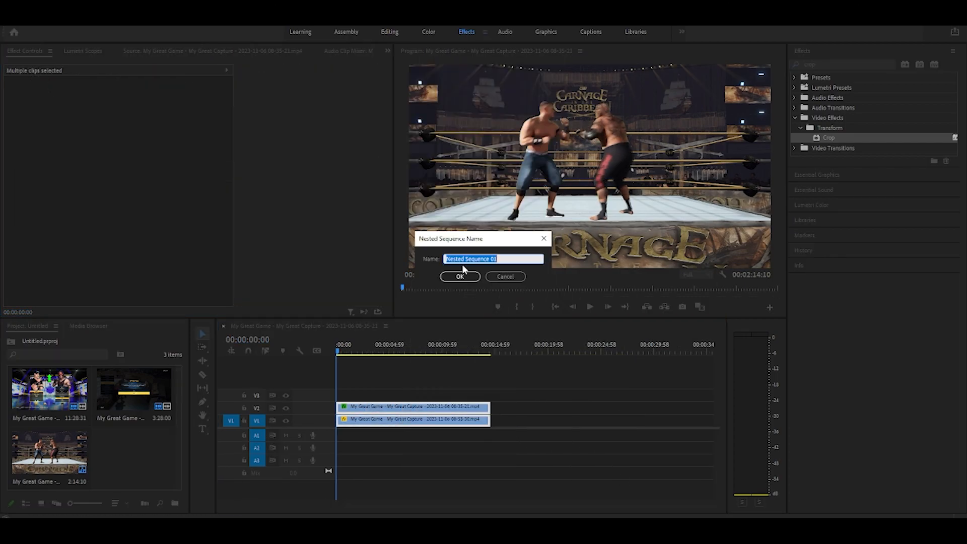
pyautogui.click(468, 279)
pyautogui.click(494, 473)
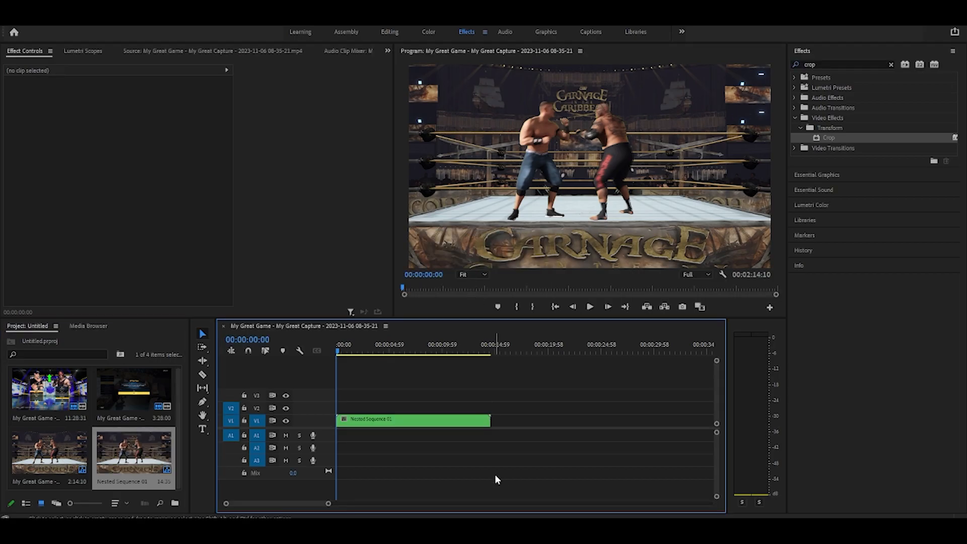
# Enable Position and Scale keyframes at the start of Nested Sequence 01.
pyautogui.click(418, 429)
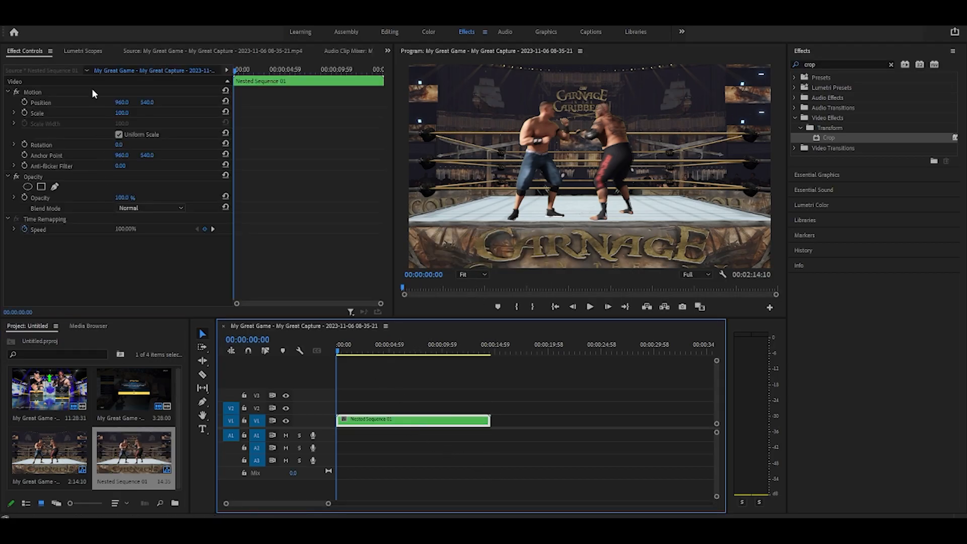
pyautogui.click(263, 81)
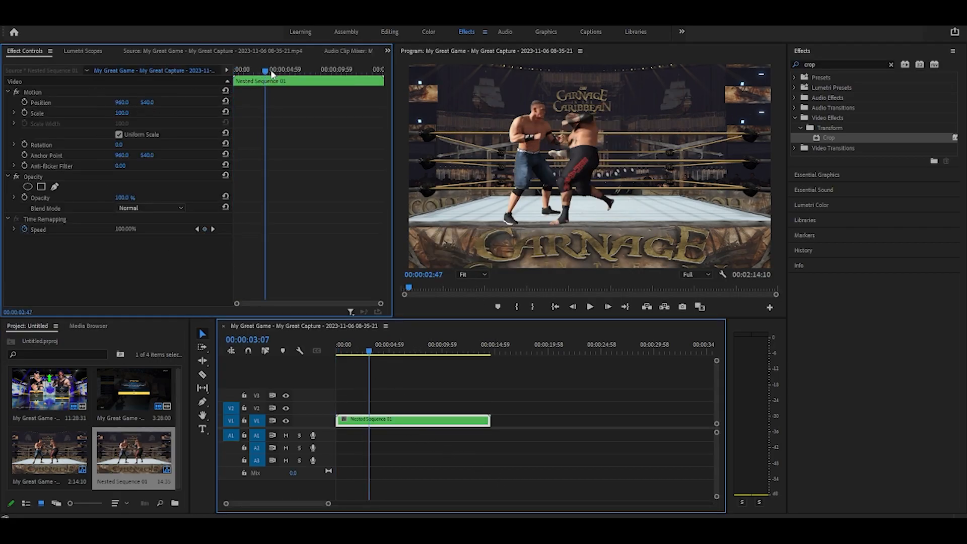
pyautogui.click(24, 112)
pyautogui.click(24, 101)
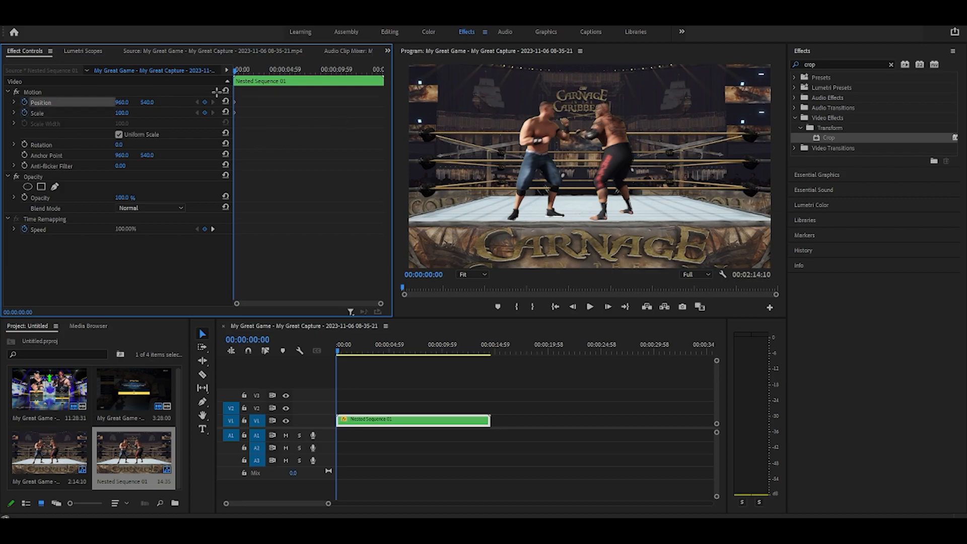
# Keyframe Nested Sequence 01 to scale 146 at 00:00:04:03, and to scale 126 with horizontal position 897 at 00:00:06:44.
pyautogui.moveTo(243, 70); pyautogui.dragTo(277, 72)
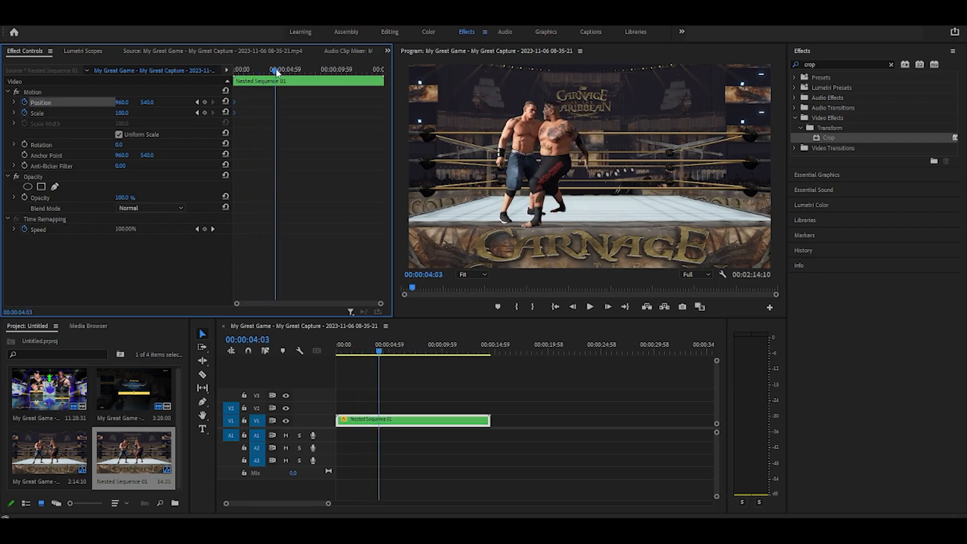
pyautogui.moveTo(120, 116); pyautogui.dragTo(305, 65)
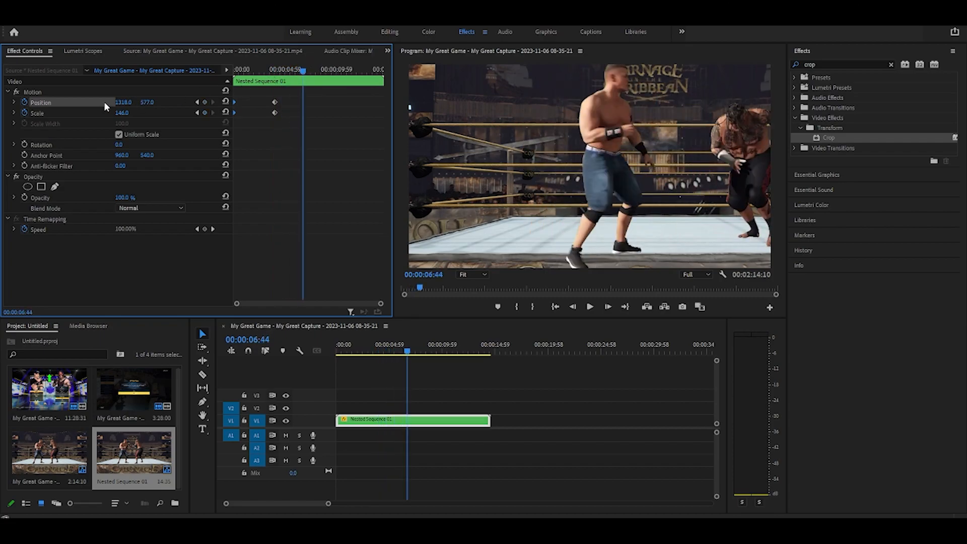
pyautogui.moveTo(124, 102)
pyautogui.mouseDown()
pyautogui.moveTo(5, 102)
pyautogui.moveTo(116, 115)
pyautogui.mouseUp()
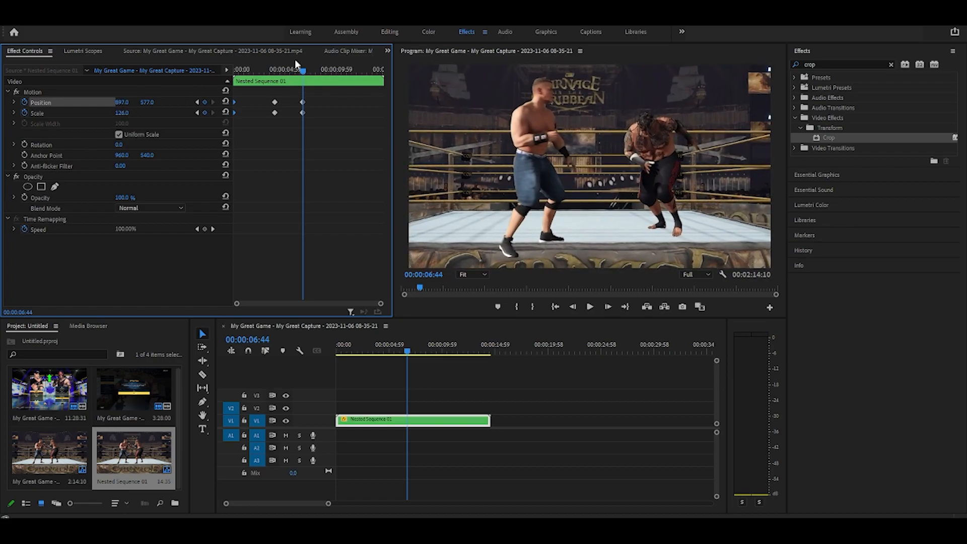
# Keyframe the nested sequence's horizontal position to 719 at 00:00:10:15 and adjust its scale to reframe the wrestlers.
pyautogui.moveTo(304, 72); pyautogui.dragTo(340, 70)
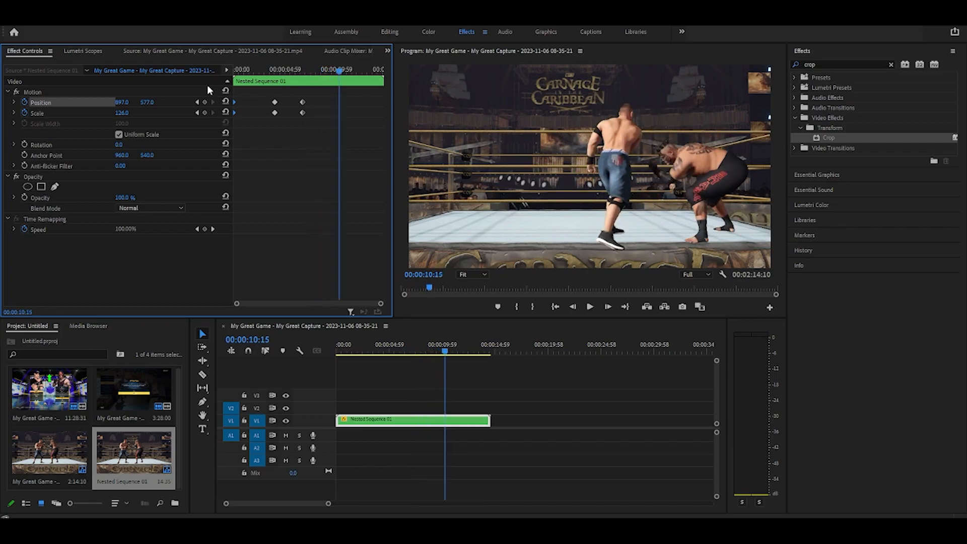
pyautogui.moveTo(122, 102); pyautogui.dragTo(32, 102)
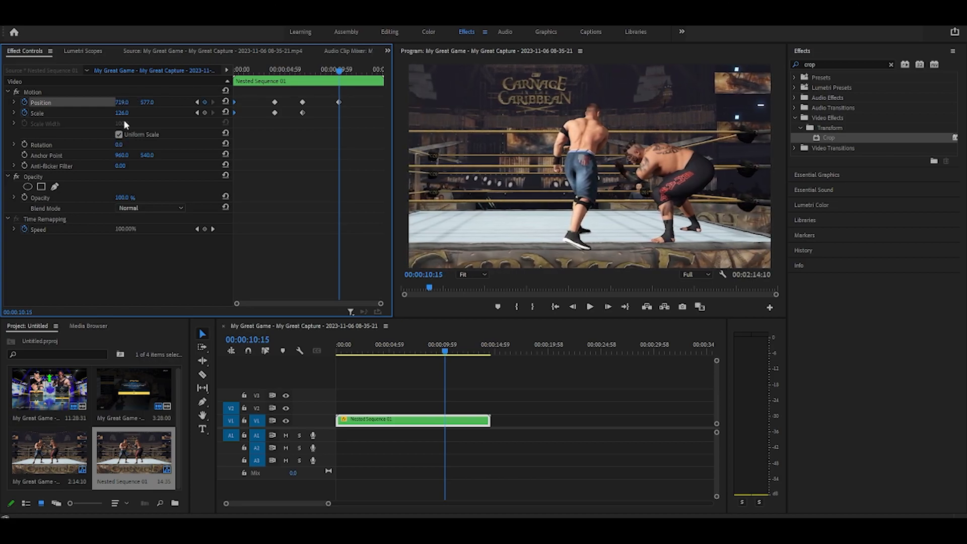
pyautogui.moveTo(122, 113)
pyautogui.mouseDown()
pyautogui.moveTo(138, 103)
pyautogui.moveTo(114, 104)
pyautogui.mouseUp()
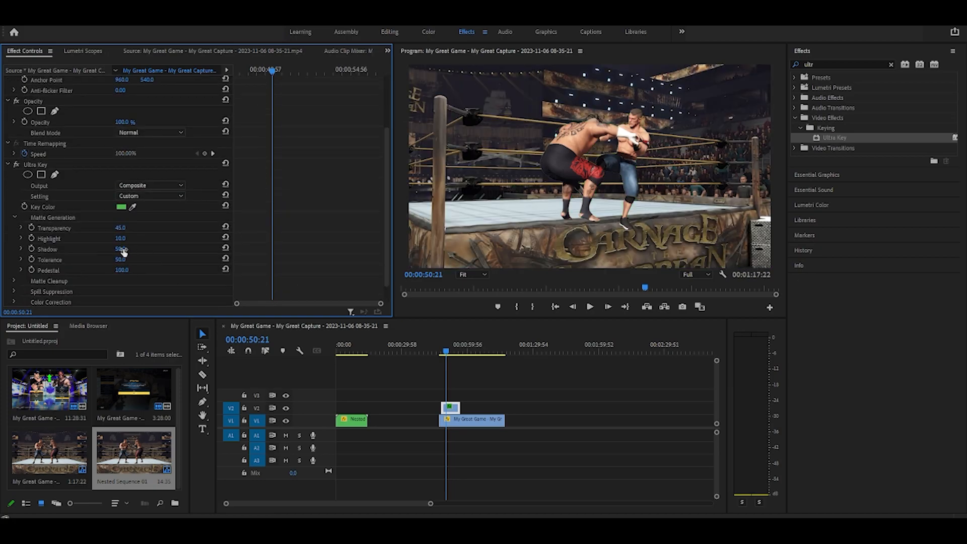
# Scale the second keyed clip to 112, set its vertical position to 464, and scrub back to check the alignment.
pyautogui.scroll(3, 148, 107)
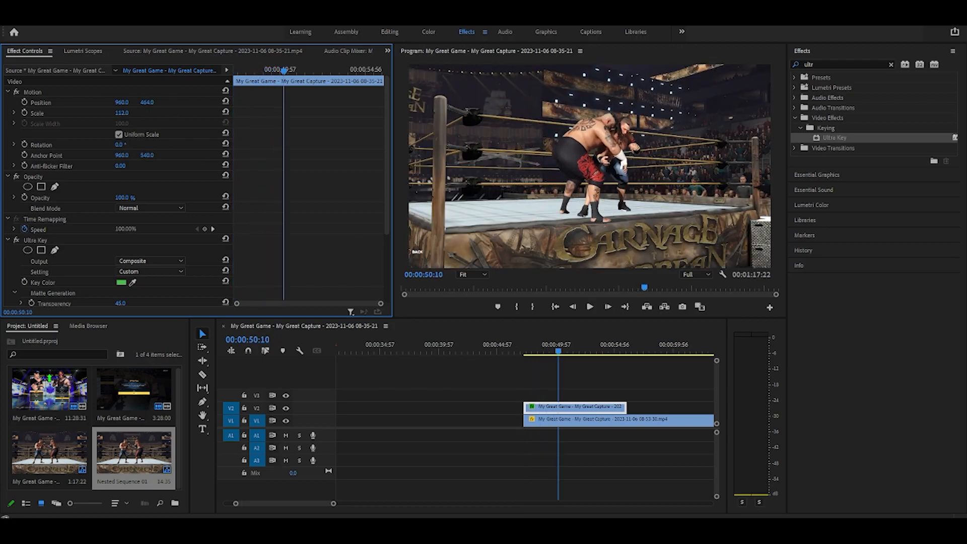
pyautogui.moveTo(284, 76); pyautogui.dragTo(243, 78)
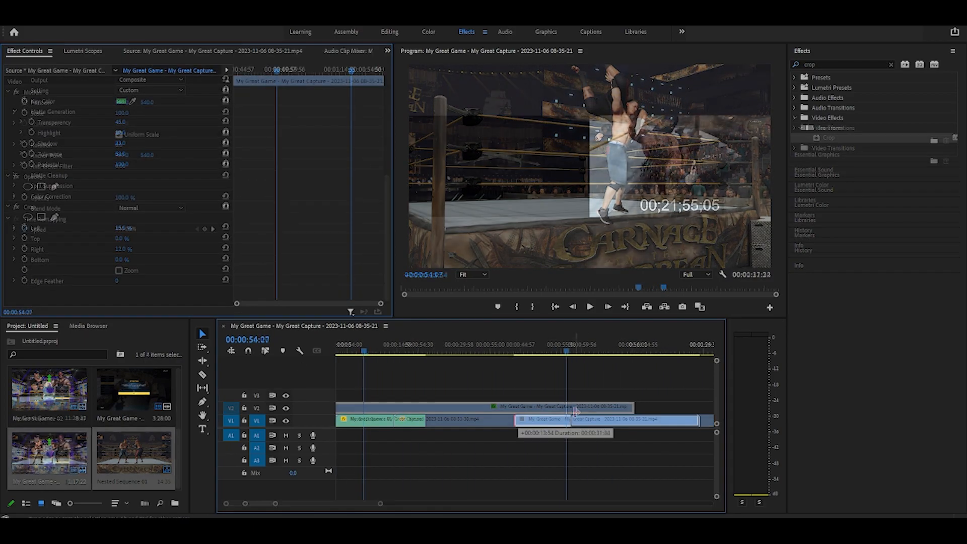
# Place the third gameplay clip directly after the second nested sequence at 00:00:21:54, scale it to 118 and play across the cut.
pyautogui.moveTo(554, 411); pyautogui.dragTo(459, 421)
pyautogui.click(426, 352)
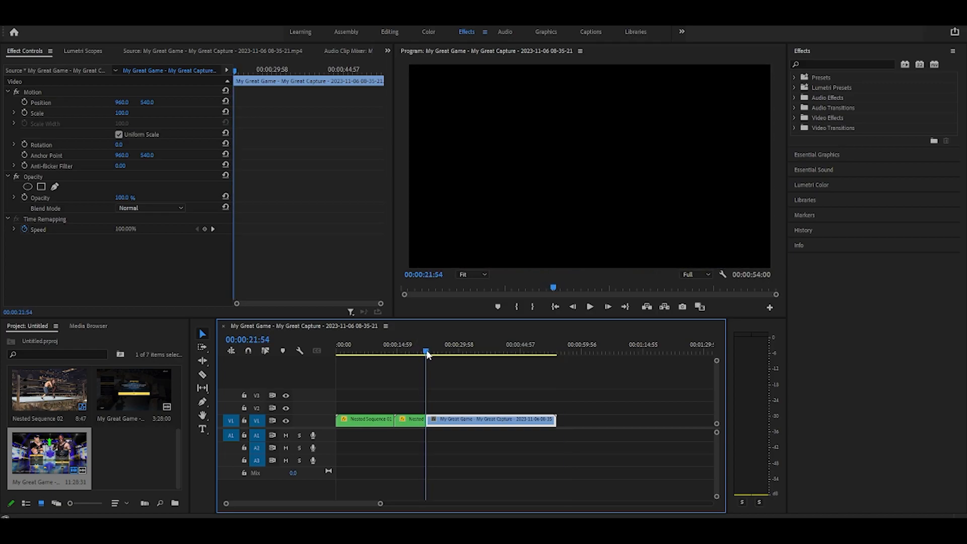
pyautogui.moveTo(381, 504); pyautogui.dragTo(256, 504)
pyautogui.moveTo(535, 422); pyautogui.dragTo(526, 421)
pyautogui.moveTo(528, 351); pyautogui.dragTo(547, 351)
pyautogui.press('space')
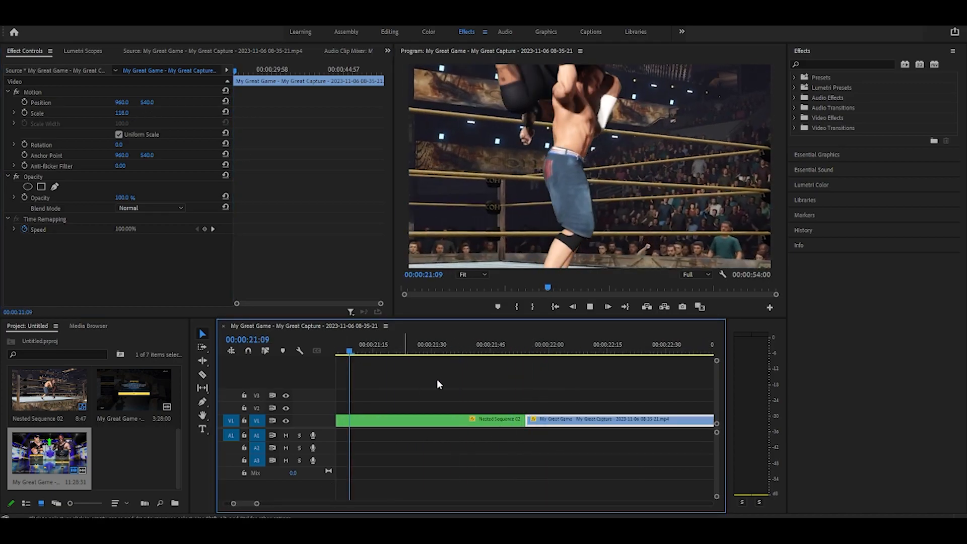
# Trim the third gameplay clip to about four seconds and move it against the end of the second nested sequence.
pyautogui.moveTo(361, 348); pyautogui.dragTo(425, 368)
pyautogui.moveTo(413, 420)
pyautogui.mouseDown()
pyautogui.moveTo(412, 407)
pyautogui.moveTo(395, 408)
pyautogui.moveTo(404, 419)
pyautogui.mouseUp()
pyautogui.moveTo(403, 347); pyautogui.dragTo(665, 394)
pyautogui.moveTo(257, 504); pyautogui.dragTo(351, 504)
pyautogui.moveTo(686, 422); pyautogui.dragTo(670, 407)
pyautogui.moveTo(482, 421); pyautogui.dragTo(653, 409)
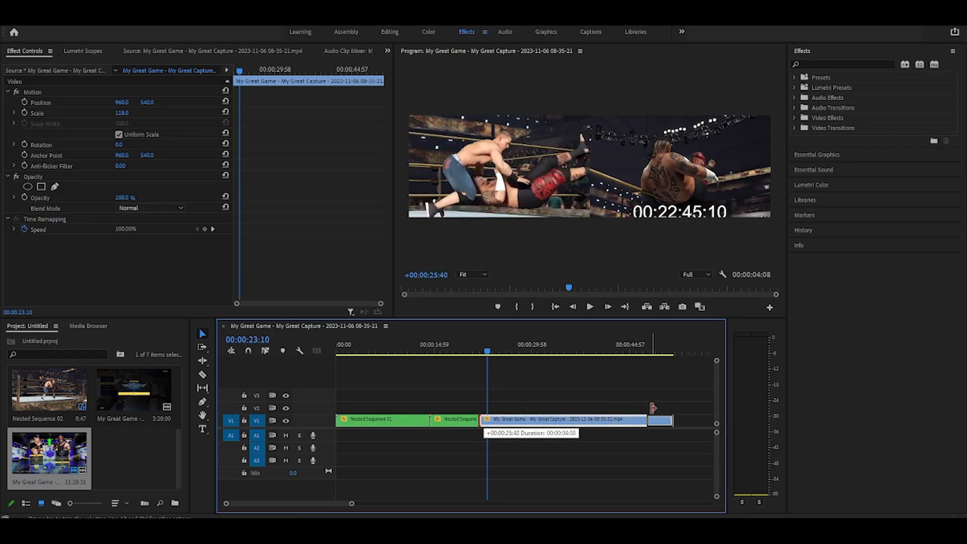
pyautogui.moveTo(655, 407); pyautogui.dragTo(650, 424)
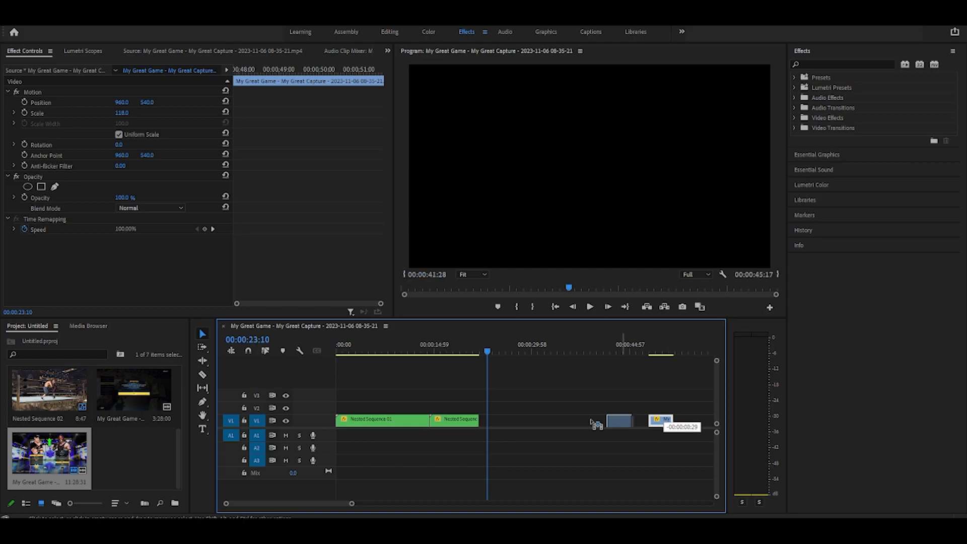
pyautogui.moveTo(497, 422); pyautogui.dragTo(495, 421)
# Keyframe the third clip's Position at 1177, 720 and Scale at 241 on its first frame to start on a close-up.
pyautogui.click(478, 351)
pyautogui.press('space')
pyautogui.click(487, 352)
pyautogui.moveTo(280, 68); pyautogui.dragTo(235, 68)
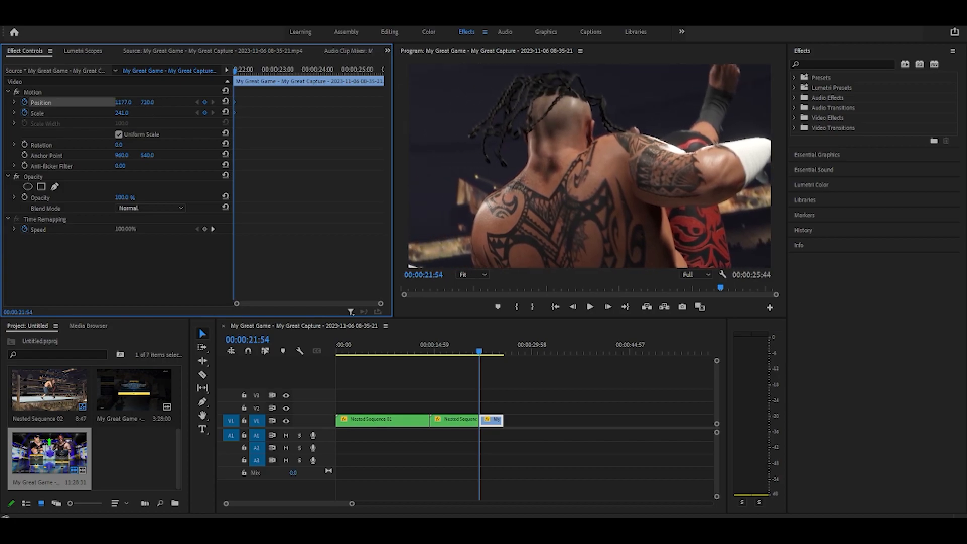
# Keyframe the third clip's Position at 960, 540 and Scale at 118 shortly after its start, and play the zoom-out.
pyautogui.press('space')
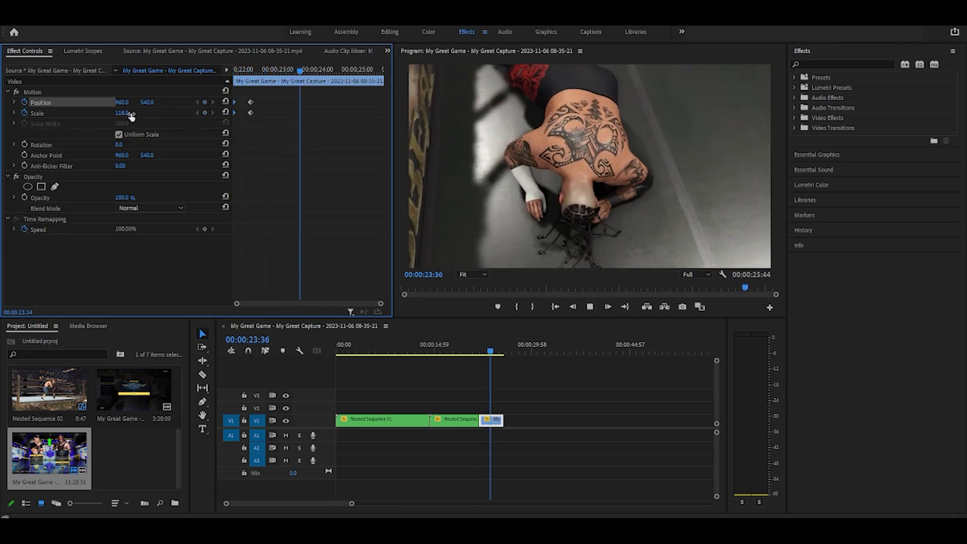
pyautogui.press('space')
pyautogui.click(565, 388)
pyautogui.press('space')
# Trim the end of the third clip back to 00:00:25:39 to remove its last few frames.
pyautogui.press('=')
pyautogui.press('=')
pyautogui.press('=')
pyautogui.press('=')
pyautogui.press('space')
pyautogui.moveTo(545, 422); pyautogui.dragTo(537, 422)
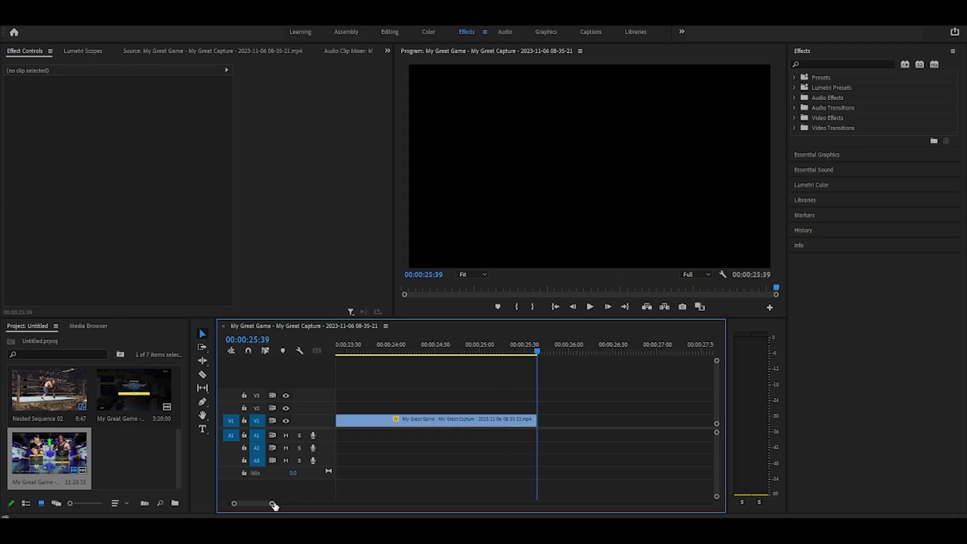
# Play the edited sequence through to the end of the third clip to review the cuts and camera moves.
pyautogui.moveTo(274, 505); pyautogui.dragTo(406, 504)
pyautogui.press('Home')
pyautogui.press('space')
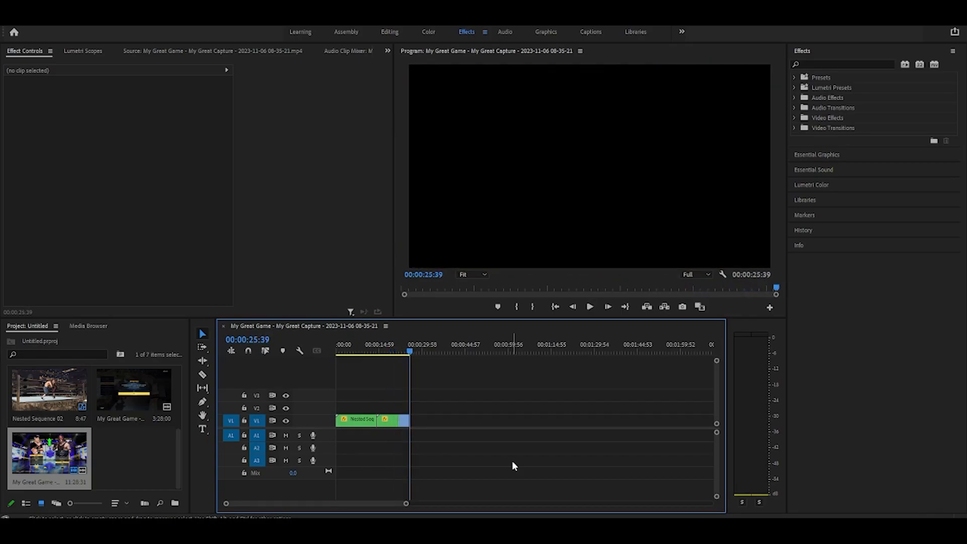
pyautogui.click(367, 347)
pyautogui.press('space')
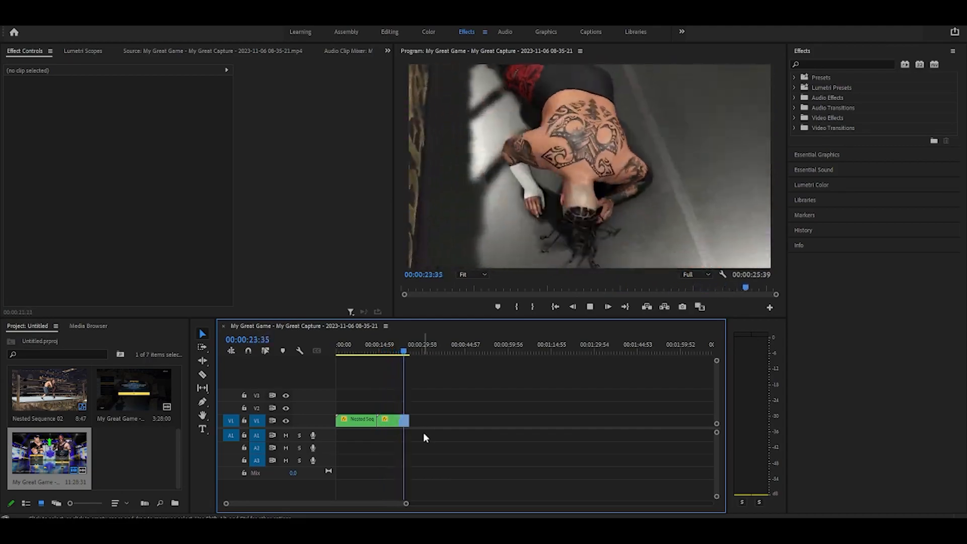
# Apply a Cross Dissolve video transition to the end of the third clip.
pyautogui.click(795, 128)
pyautogui.click(801, 148)
pyautogui.moveTo(821, 168); pyautogui.dragTo(514, 393)
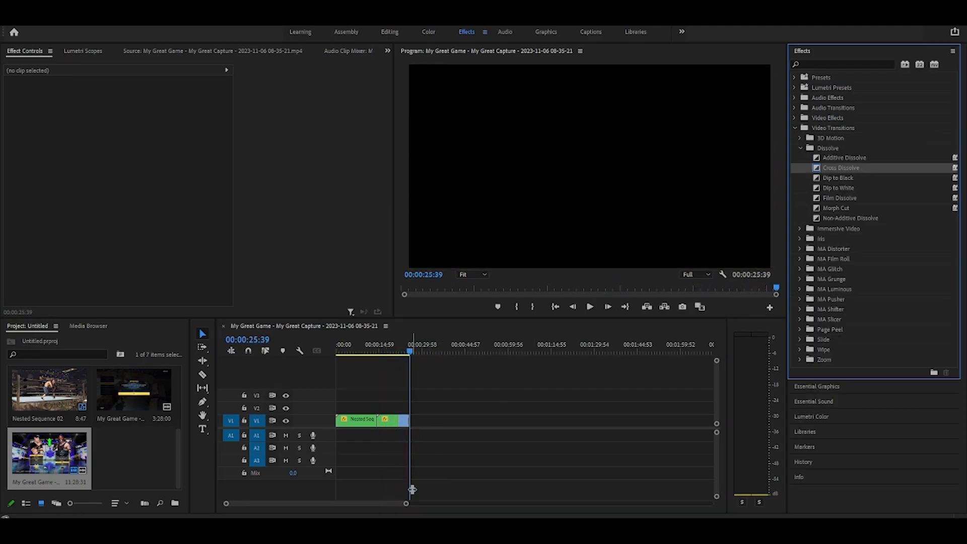
# Lengthen the closing Cross Dissolve to 00:00:01:19 and play the fade-out.
pyautogui.moveTo(406, 504); pyautogui.dragTo(281, 504)
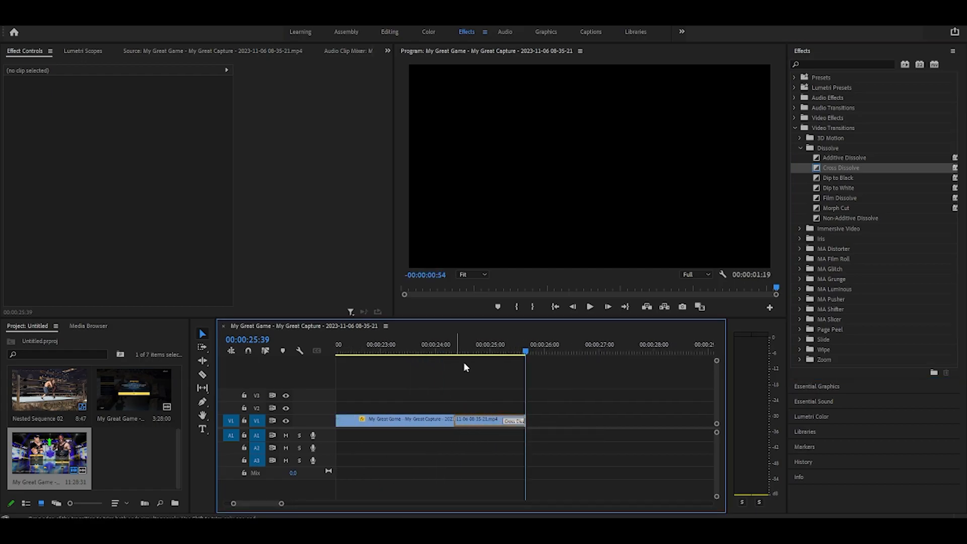
pyautogui.moveTo(464, 363); pyautogui.dragTo(457, 362)
pyautogui.click(424, 348)
pyautogui.press('space')
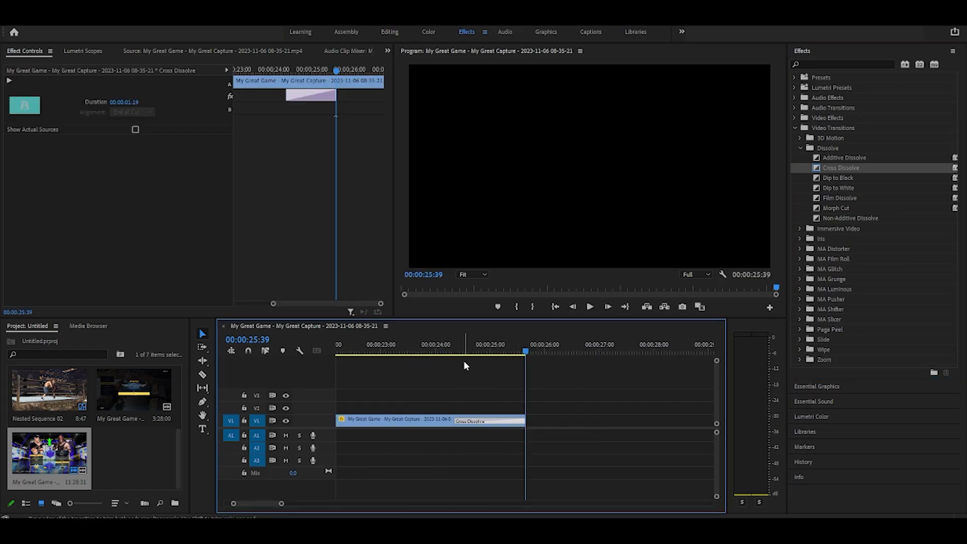
pyautogui.moveTo(281, 503); pyautogui.dragTo(375, 503)
pyautogui.press('space')
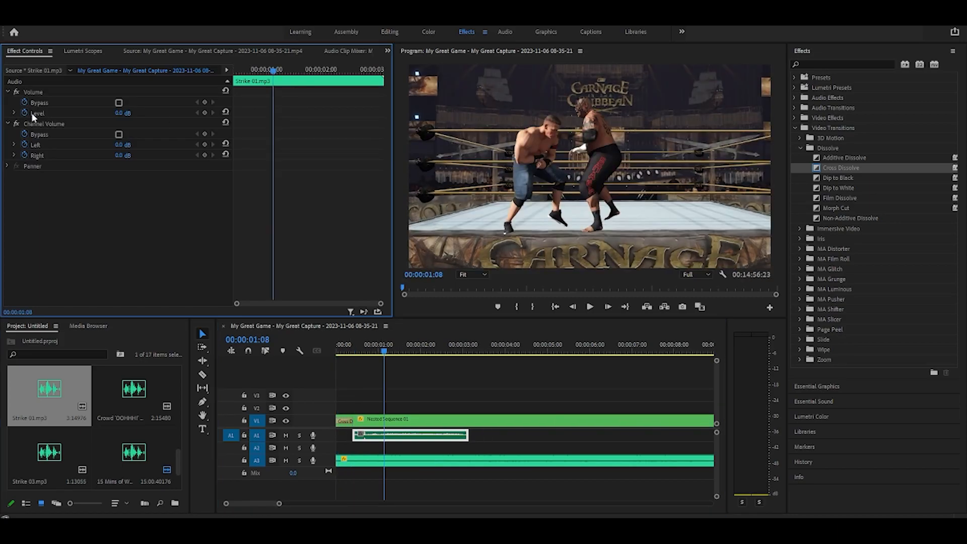
# Place the strike sound effects on track A1 under the first nested sequence, in time with the wrestlers' hits.
pyautogui.moveTo(486, 435); pyautogui.dragTo(655, 441)
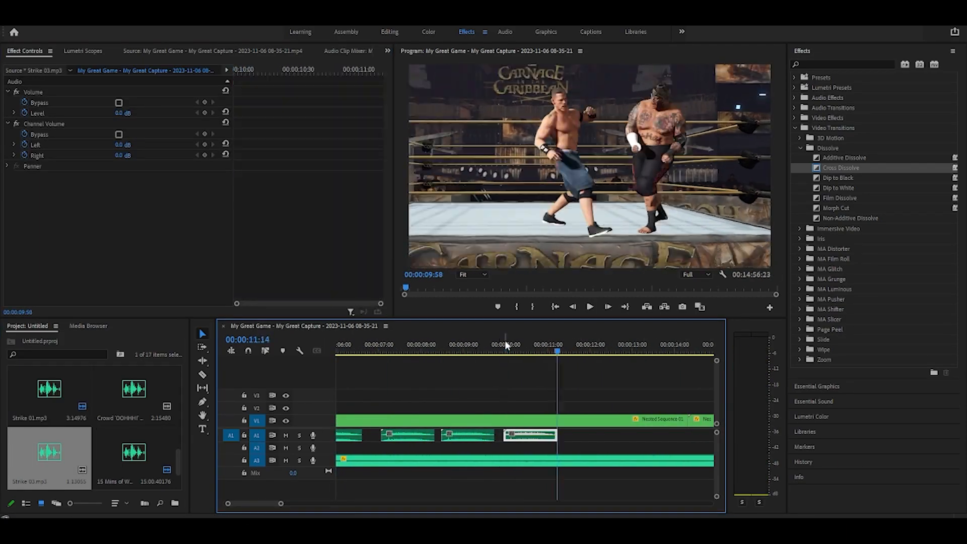
pyautogui.click(351, 442)
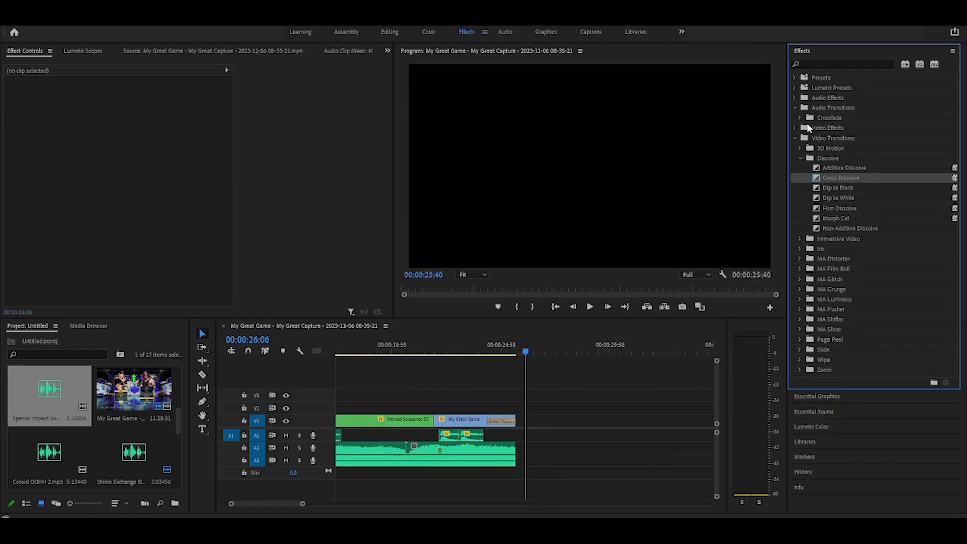
# Fade out the crowd cheering audio at the end of the sequence with an Exponential Fade lasting 00:00:01:18.
pyautogui.moveTo(844, 147); pyautogui.dragTo(495, 448)
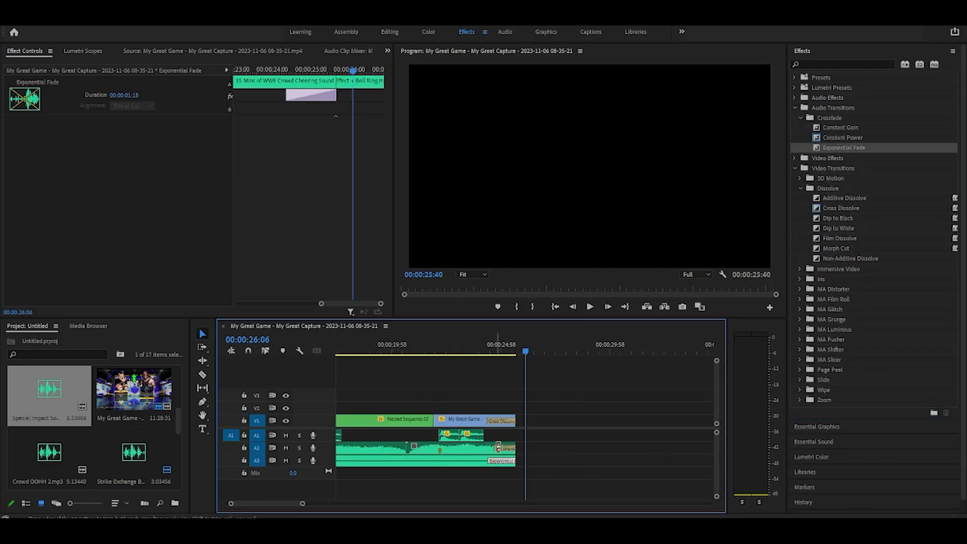